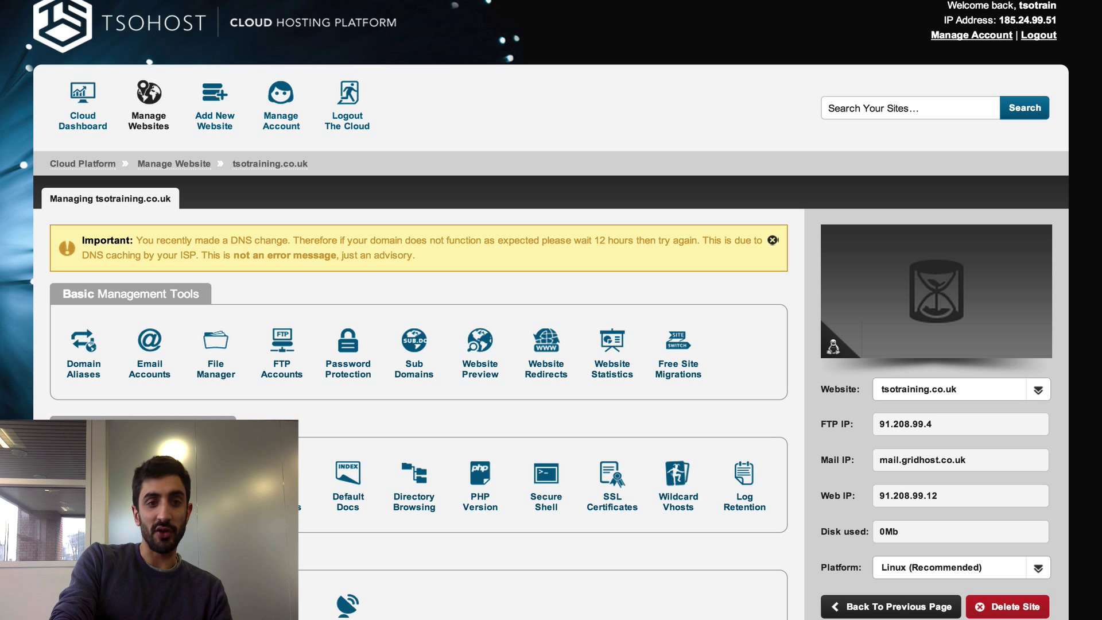
- Open the email accounts page for the tsotraining.co.uk website
{"action": "left_click", "coordinate": [152, 372]}
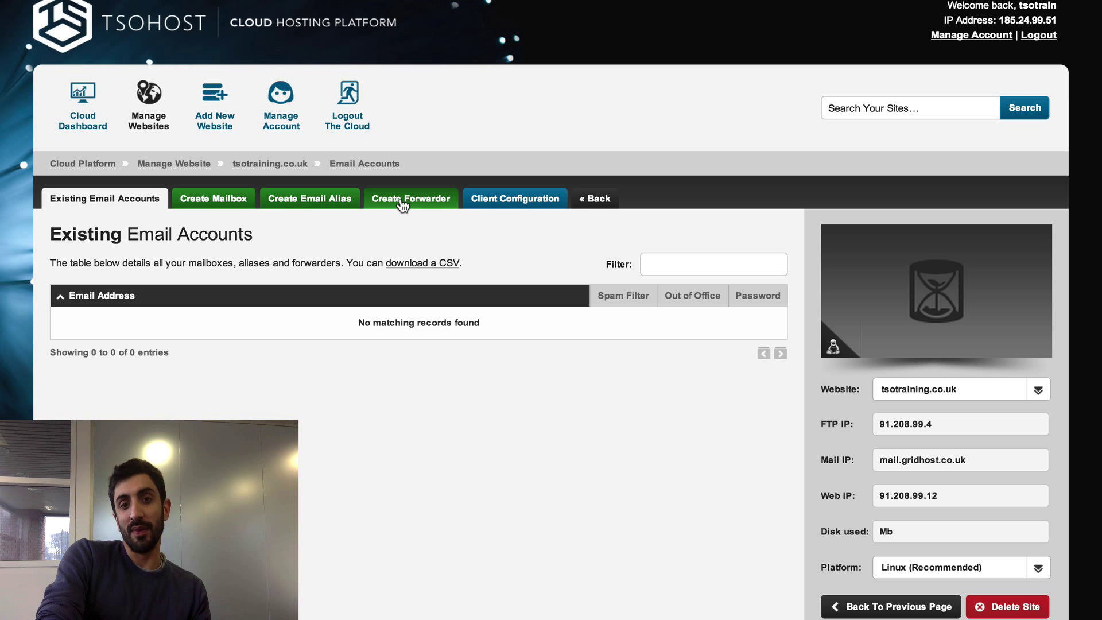
- Create a new tsotraining.co.uk mailbox with its chosen name and a password
{"action": "left_click", "coordinate": [236, 201]}
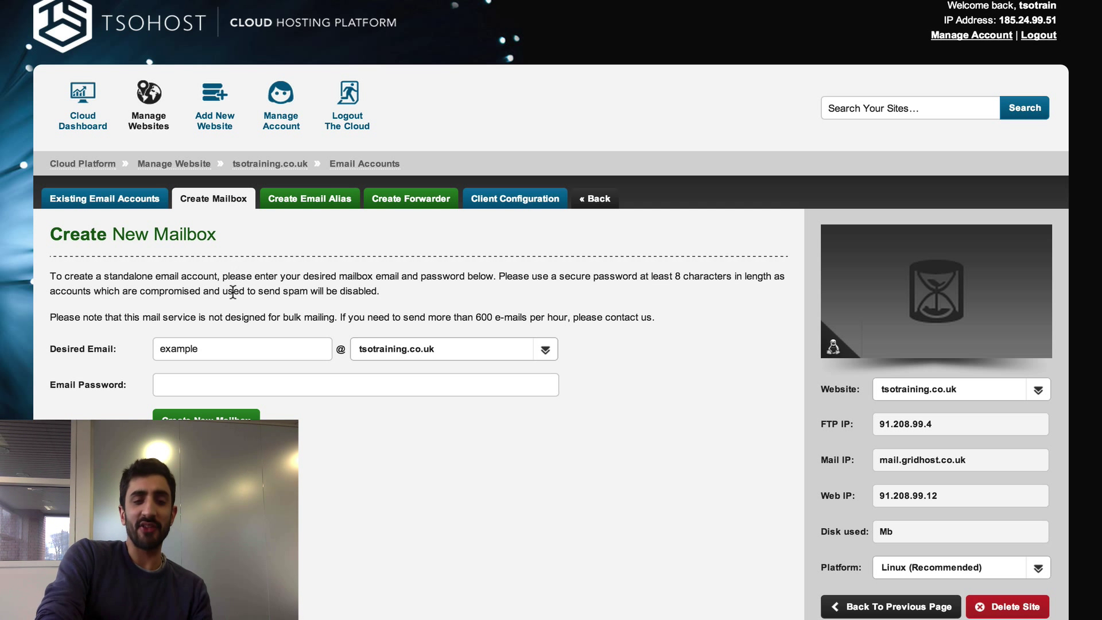
{"action": "left_click", "coordinate": [229, 346]}
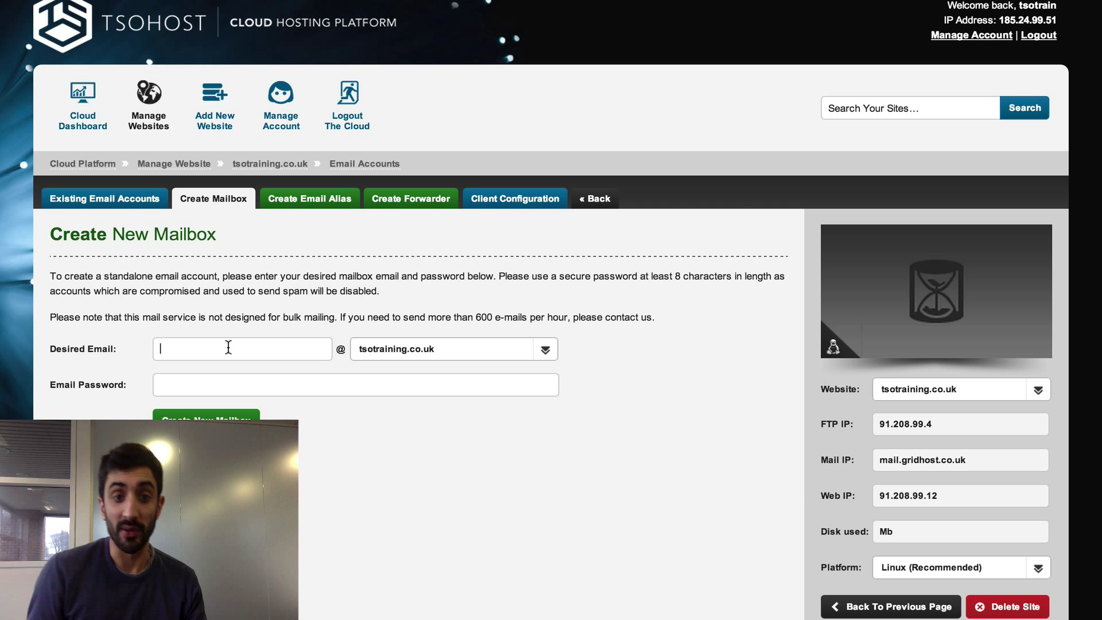
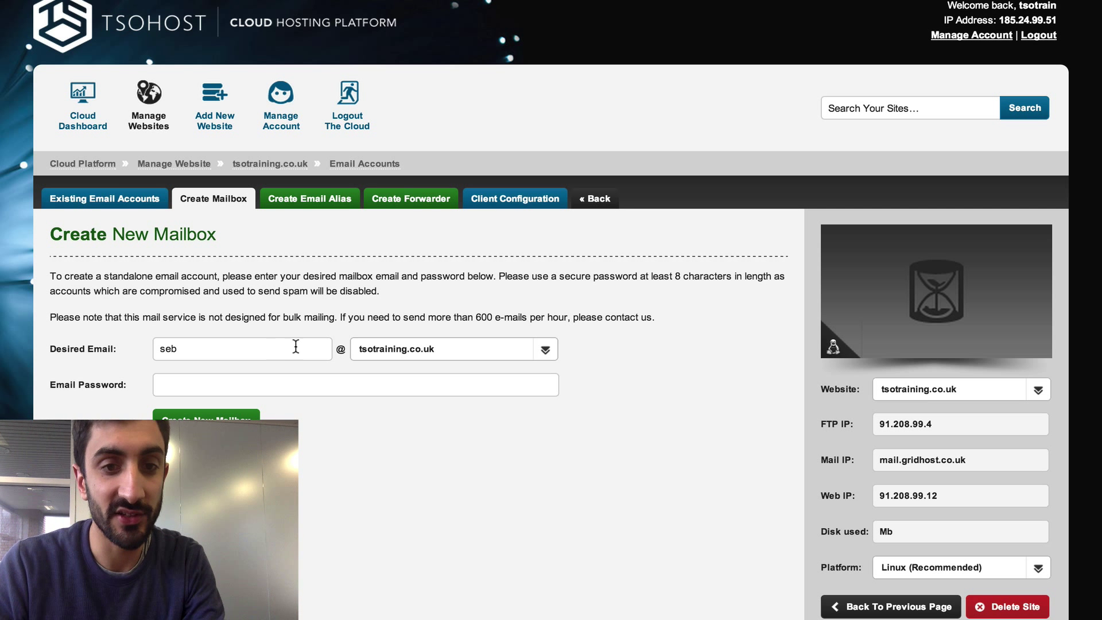
{"action": "left_click", "coordinate": [386, 379]}
{"action": "type", "text": "•••••••••"}
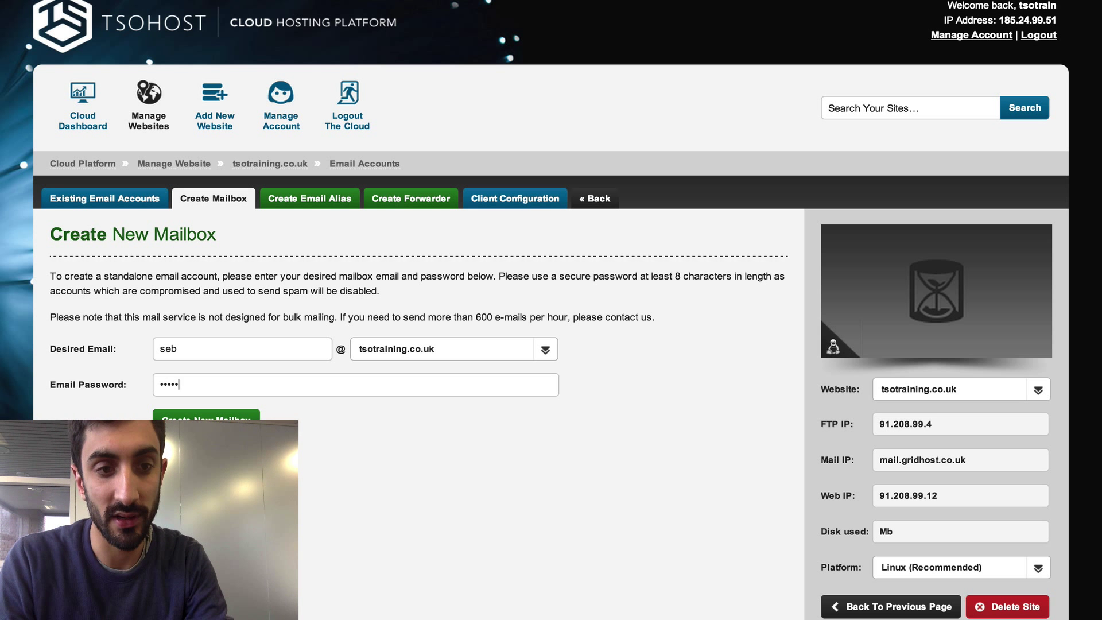
{"action": "key", "text": "Return"}
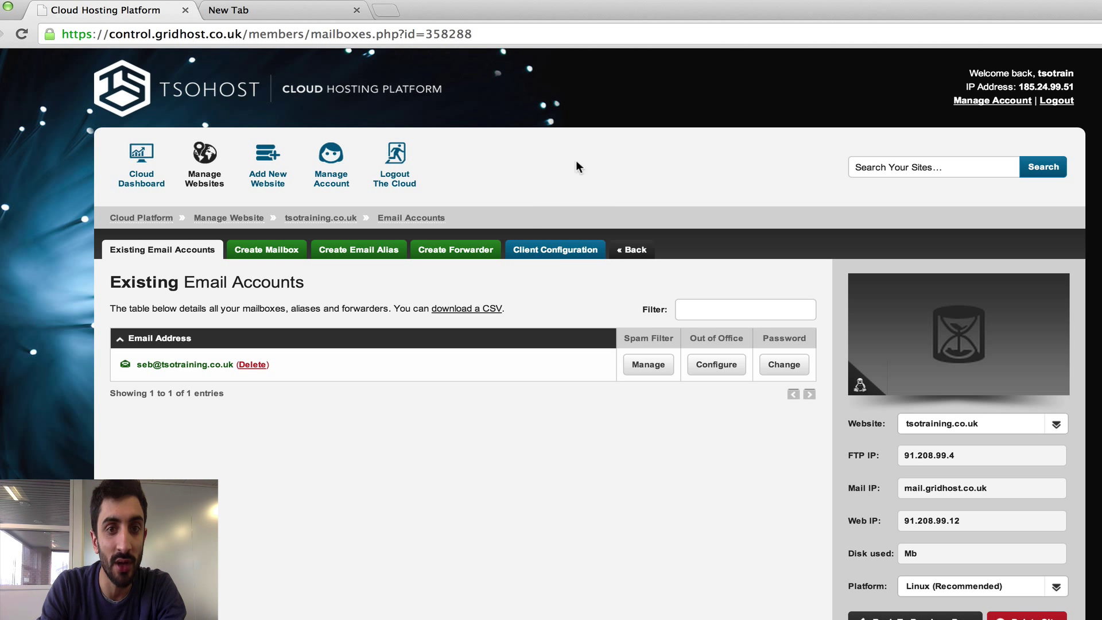
- Copy the webmail address from Client Configuration and load it in a new browser tab
{"action": "left_click", "coordinate": [559, 250]}
{"action": "scroll", "coordinate": [476, 363], "scroll_direction": "down", "scroll_amount": 5}
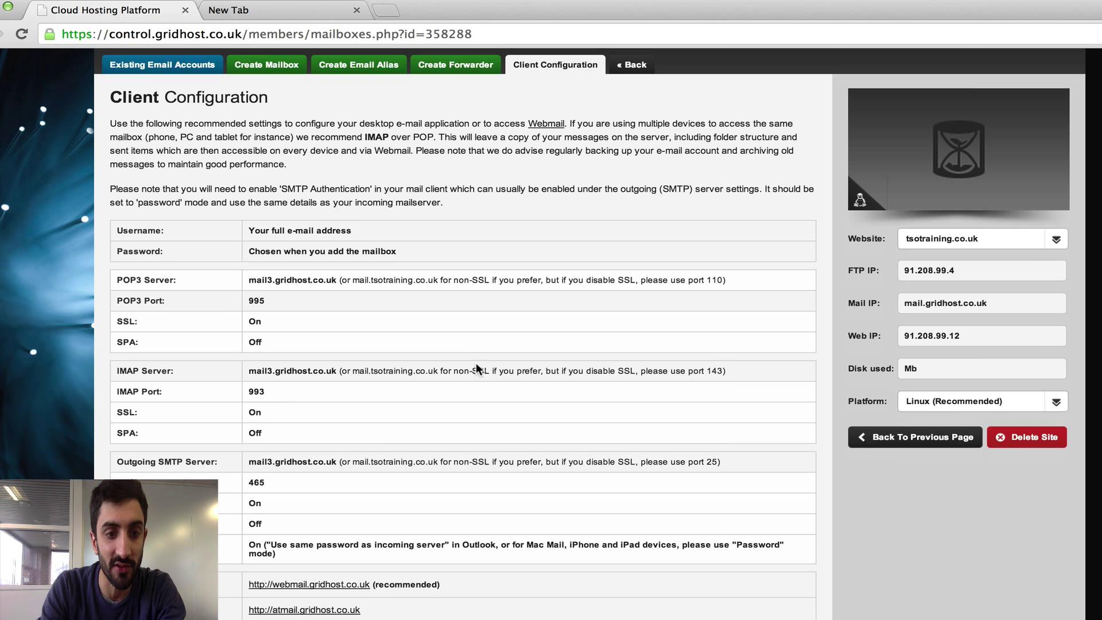
{"action": "scroll", "coordinate": [476, 363], "scroll_direction": "up", "scroll_amount": 1}
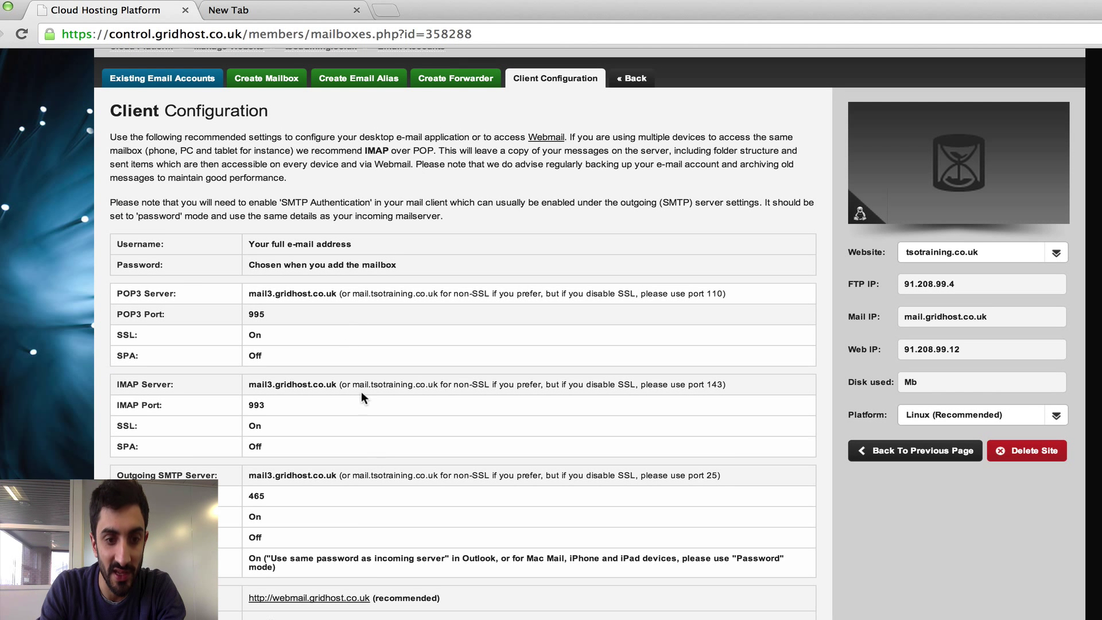
{"action": "left_click_drag", "start_coordinate": [372, 596], "coordinate": [272, 598]}
{"action": "key", "text": "super+c"}
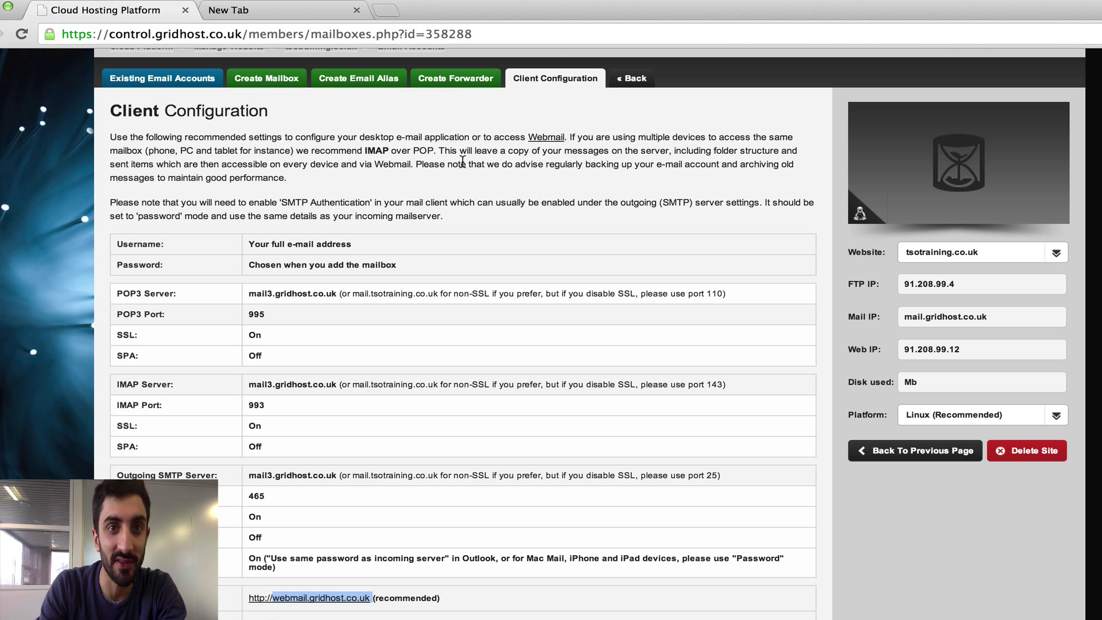
{"action": "left_click", "coordinate": [394, 8]}
{"action": "key", "text": "super+v"}
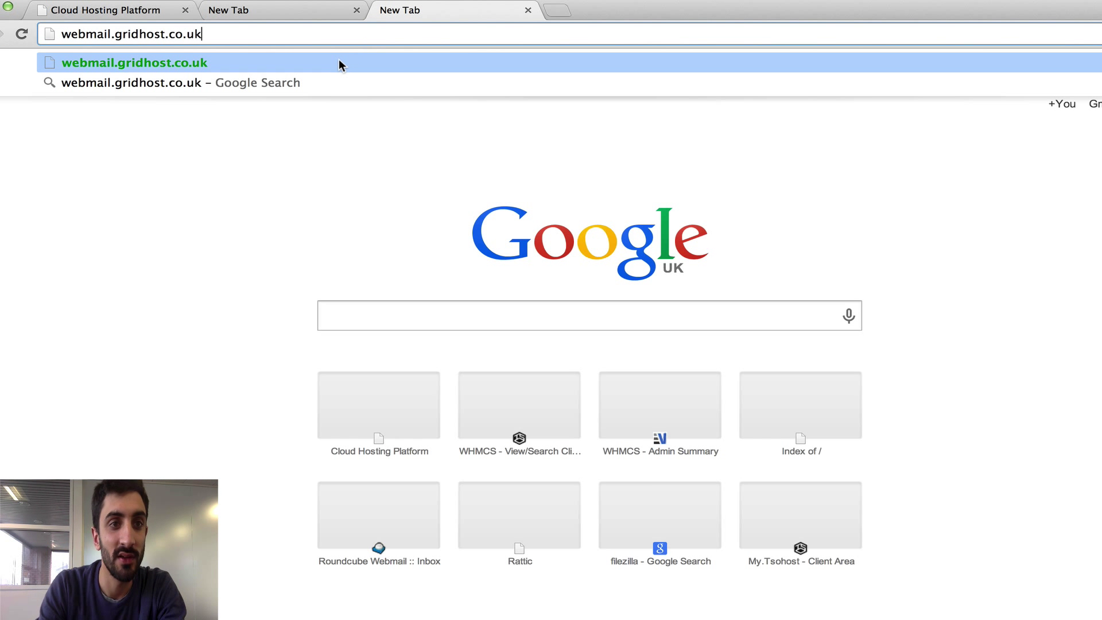
{"action": "key", "text": "Return"}
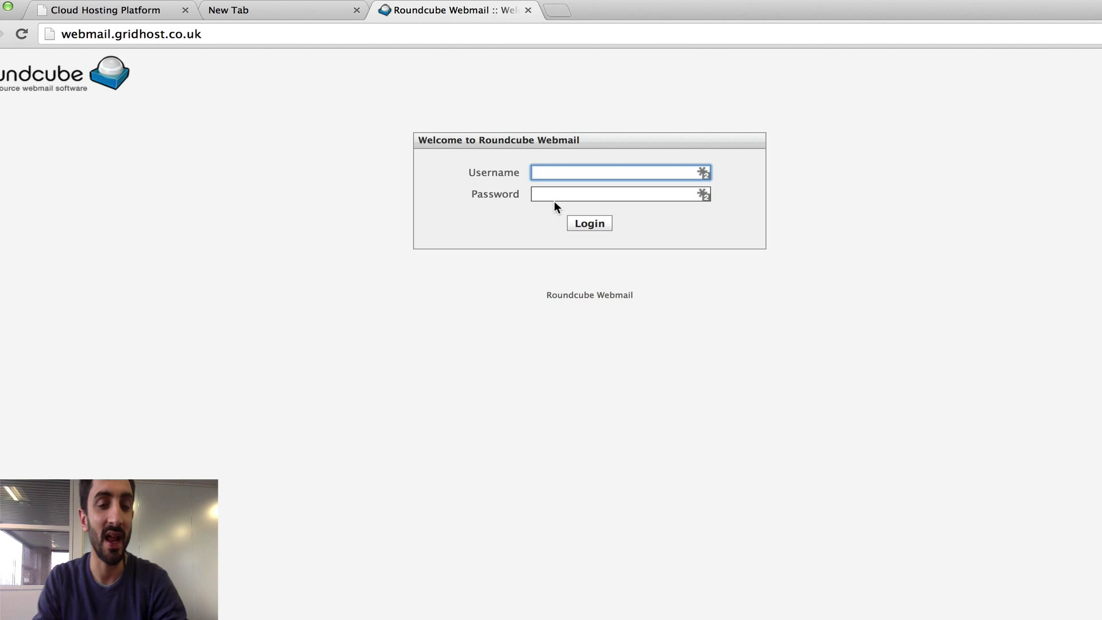
{"action": "left_click", "coordinate": [63, 34]}
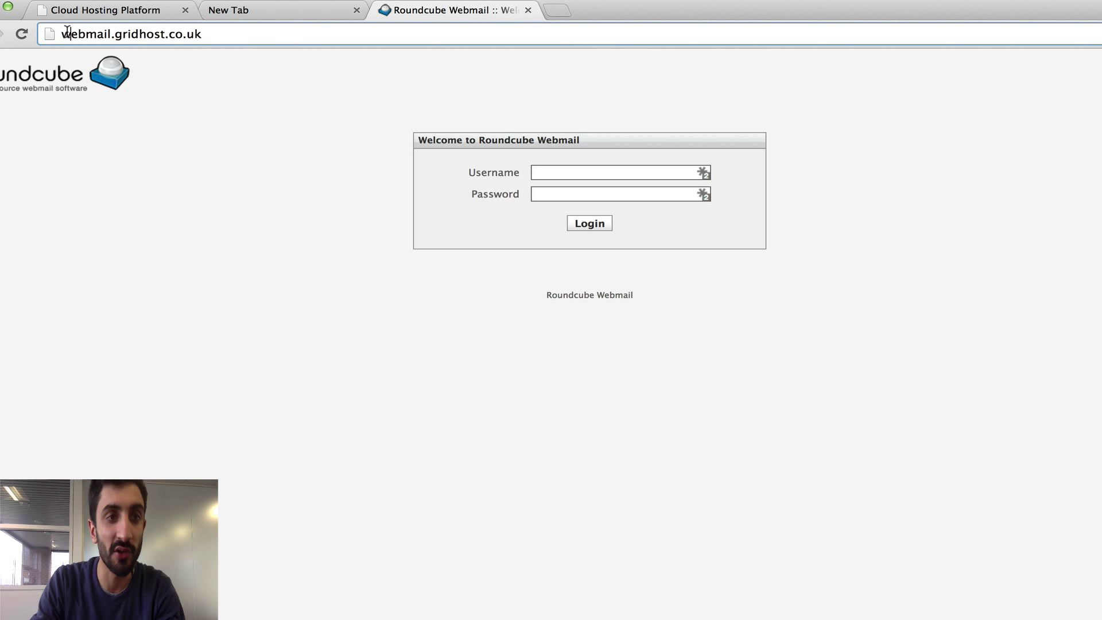
{"action": "left_click", "coordinate": [63, 34]}
{"action": "type", "text": "https://"}
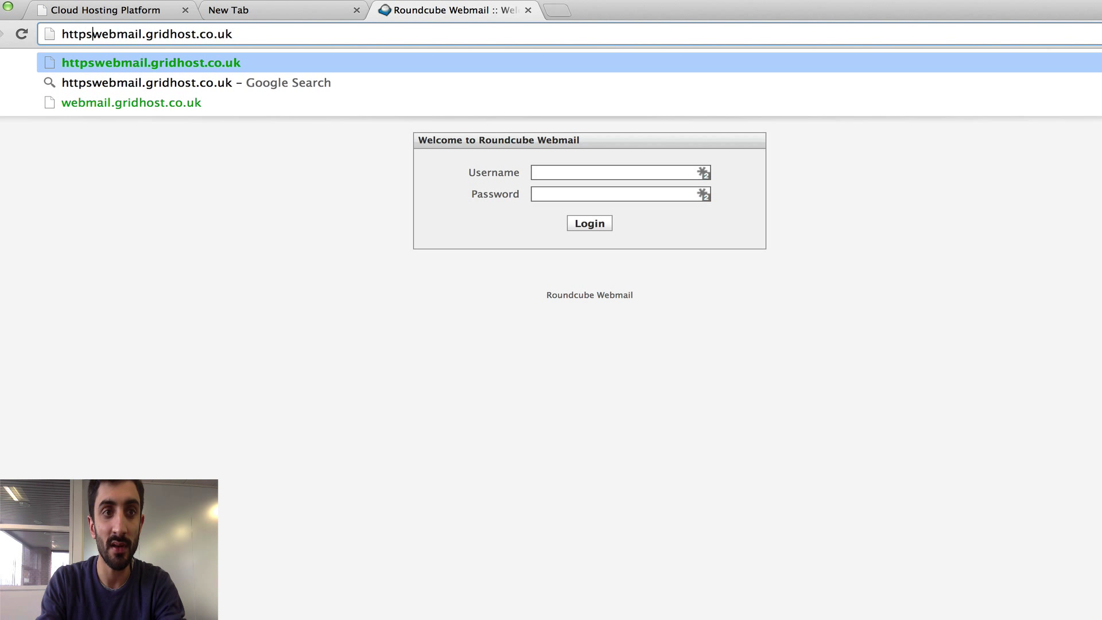
{"action": "key", "text": "Return"}
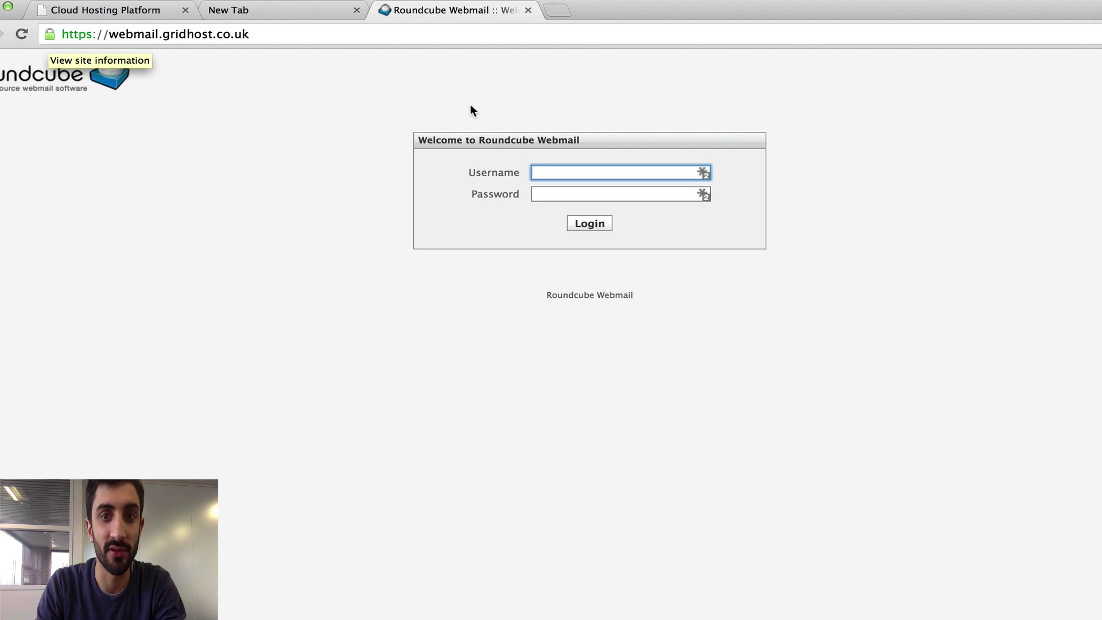
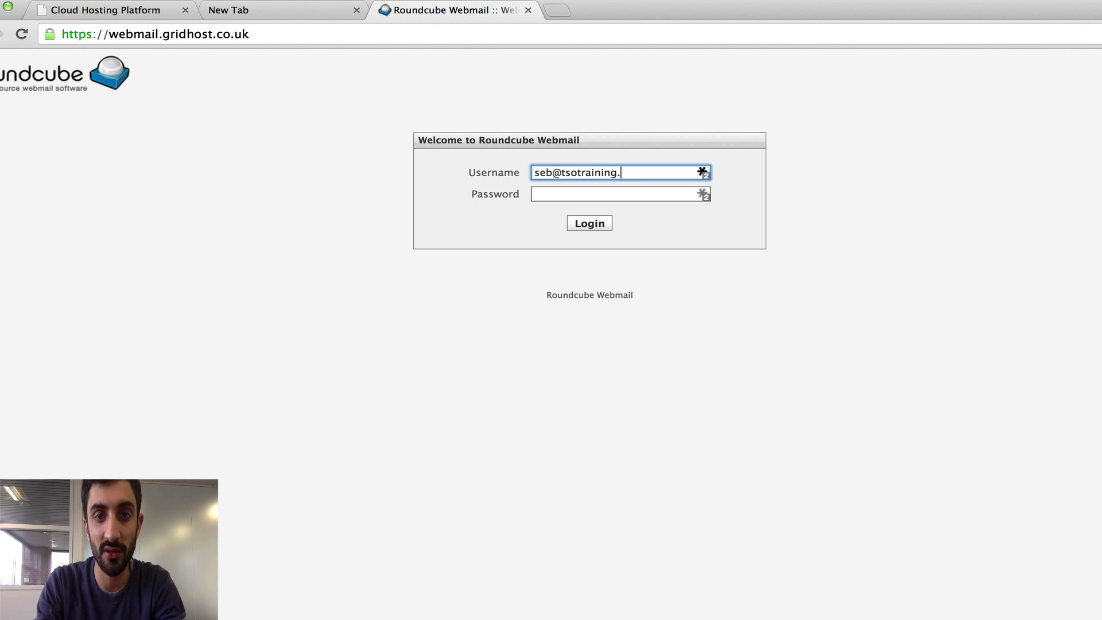
- Log in to Roundcube with the new mailbox's email address and password
{"action": "key", "text": "Tab"}
{"action": "type", "text": "•••••••••"}
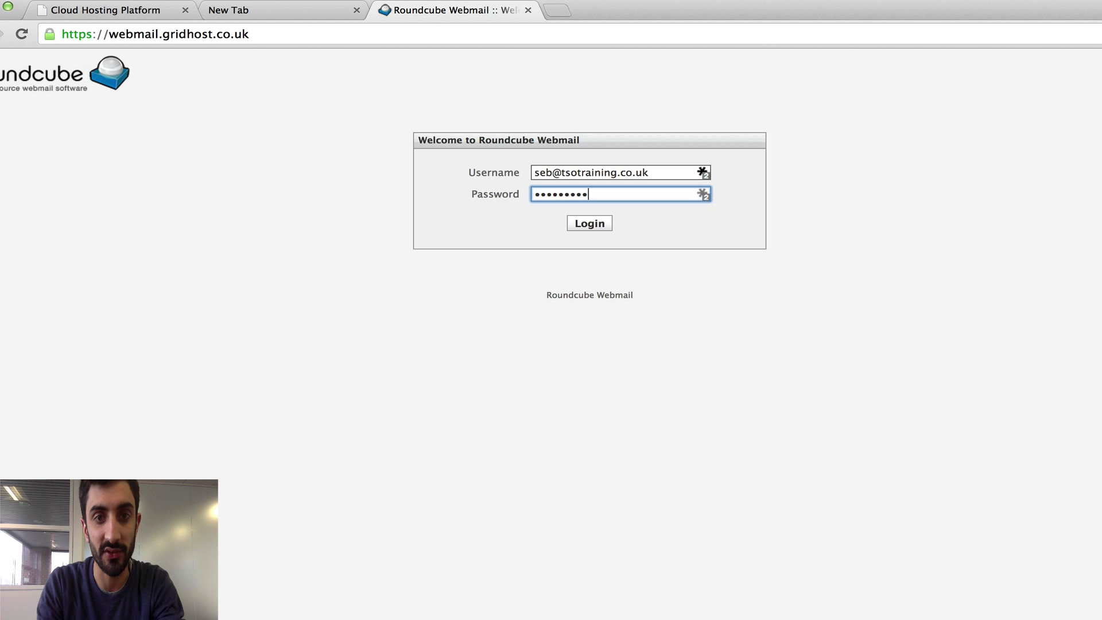
{"action": "key", "text": "BackSpace"}
{"action": "key", "text": "BackSpace"}
{"action": "key", "text": "BackSpace"}
{"action": "key", "text": "BackSpace"}
{"action": "key", "text": "BackSpace"}
{"action": "key", "text": "BackSpace"}
{"action": "key", "text": "BackSpace"}
{"action": "key", "text": "BackSpace"}
{"action": "key", "text": "BackSpace"}
{"action": "type", "text": "•••••"}
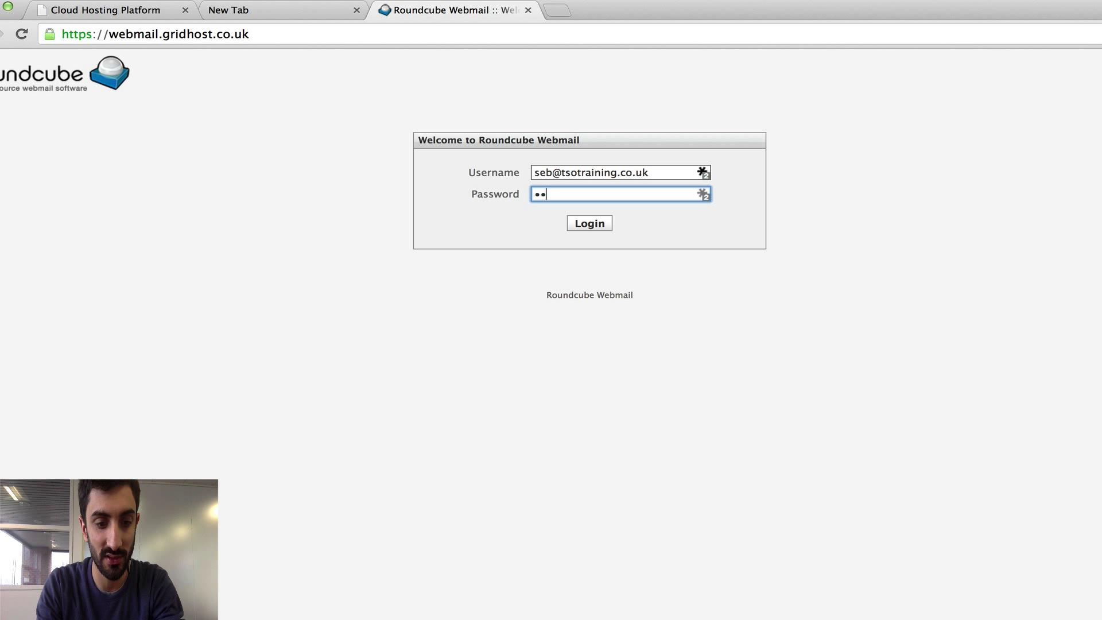
{"action": "type", "text": "•••••"}
{"action": "key", "text": "Return"}
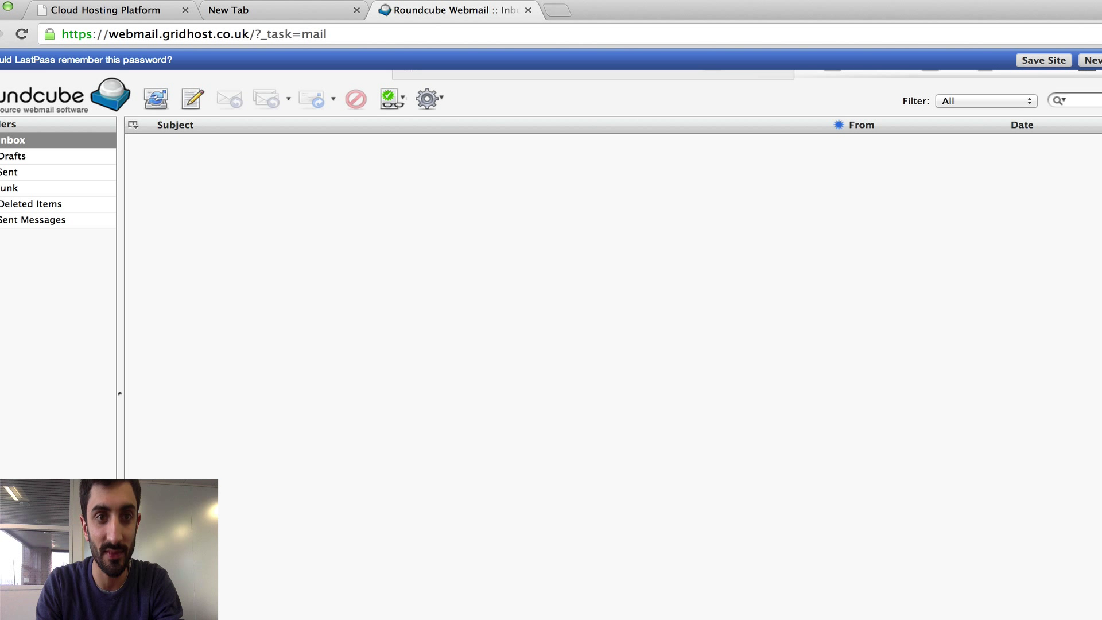
- Dismiss the LastPass bar and send the mailbox a self-addressed message with subject and body 'test 2'
{"action": "left_click", "coordinate": [1044, 59]}
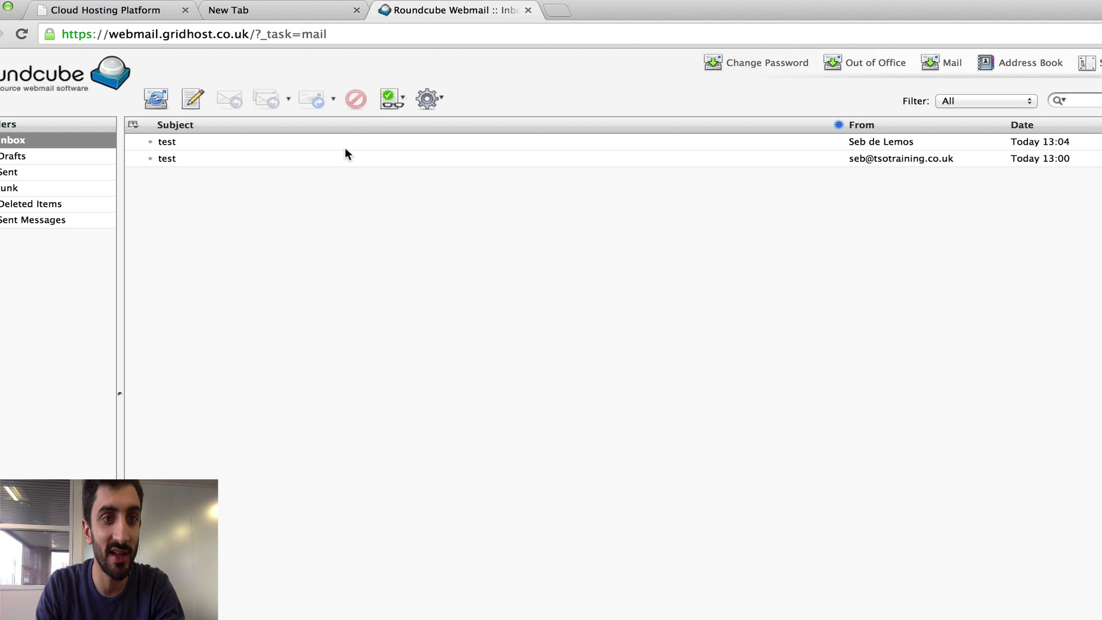
{"action": "left_click", "coordinate": [189, 108]}
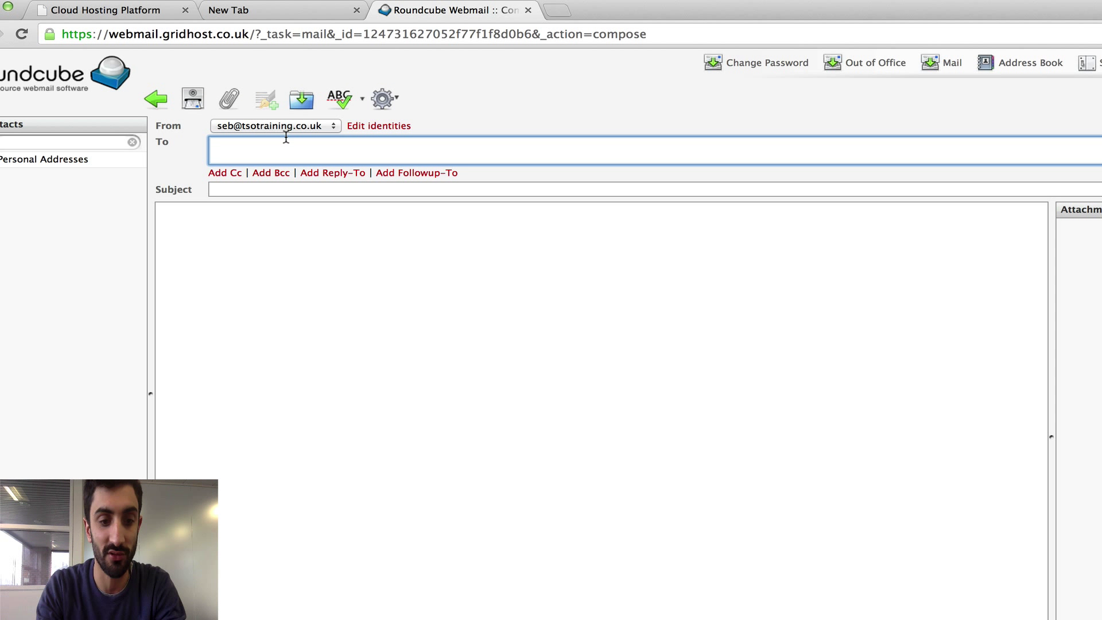
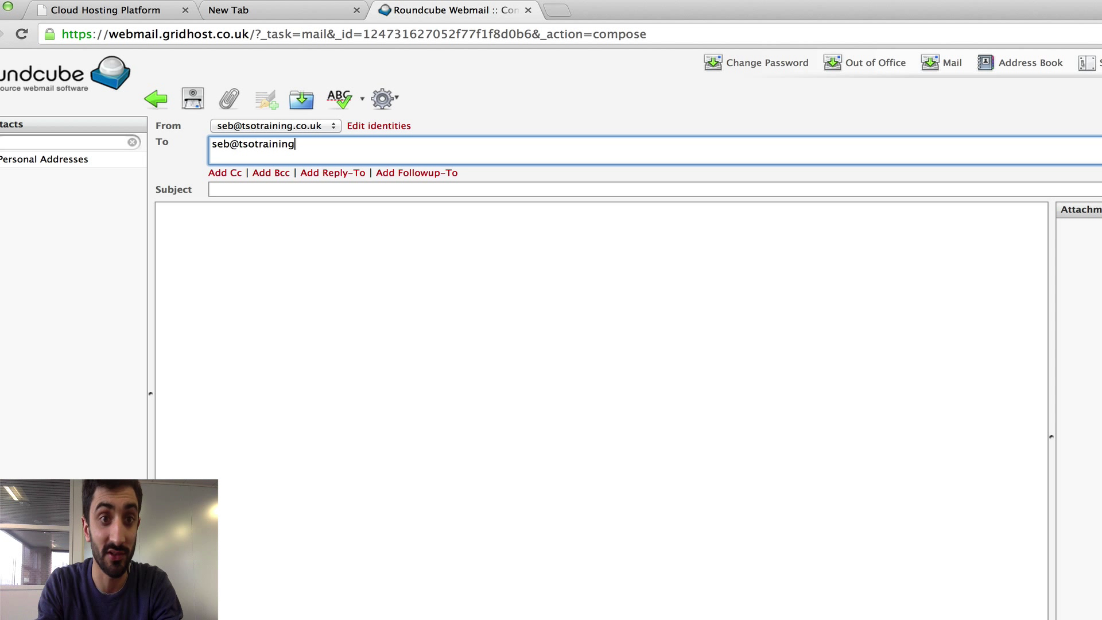
{"action": "key", "text": "Tab"}
{"action": "type", "text": "test 2"}
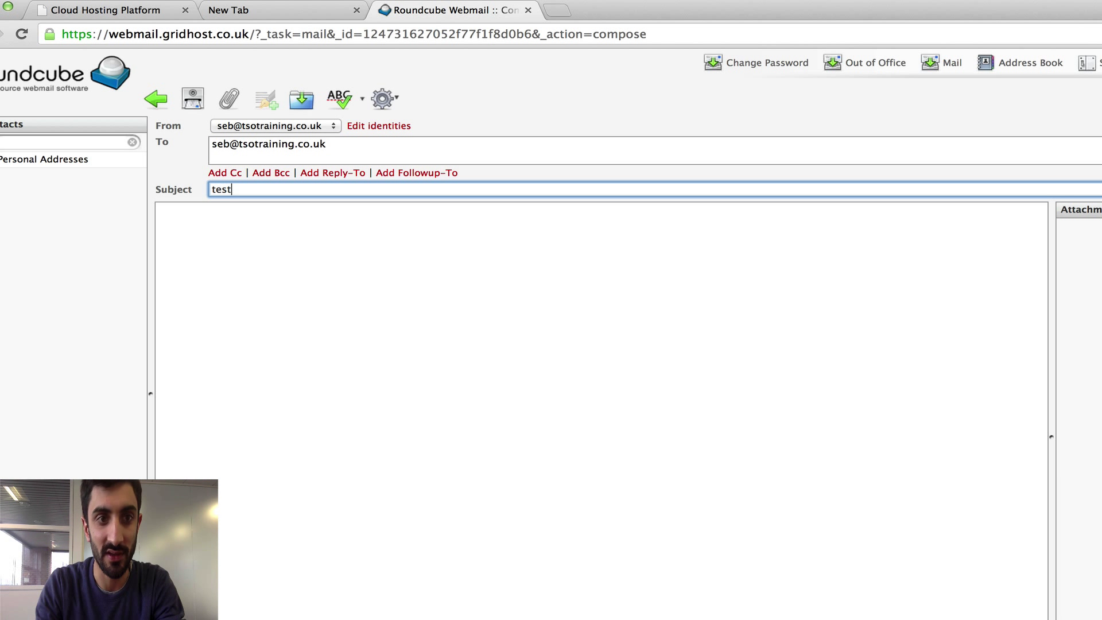
{"action": "key", "text": "Tab"}
{"action": "type", "text": "test 2"}
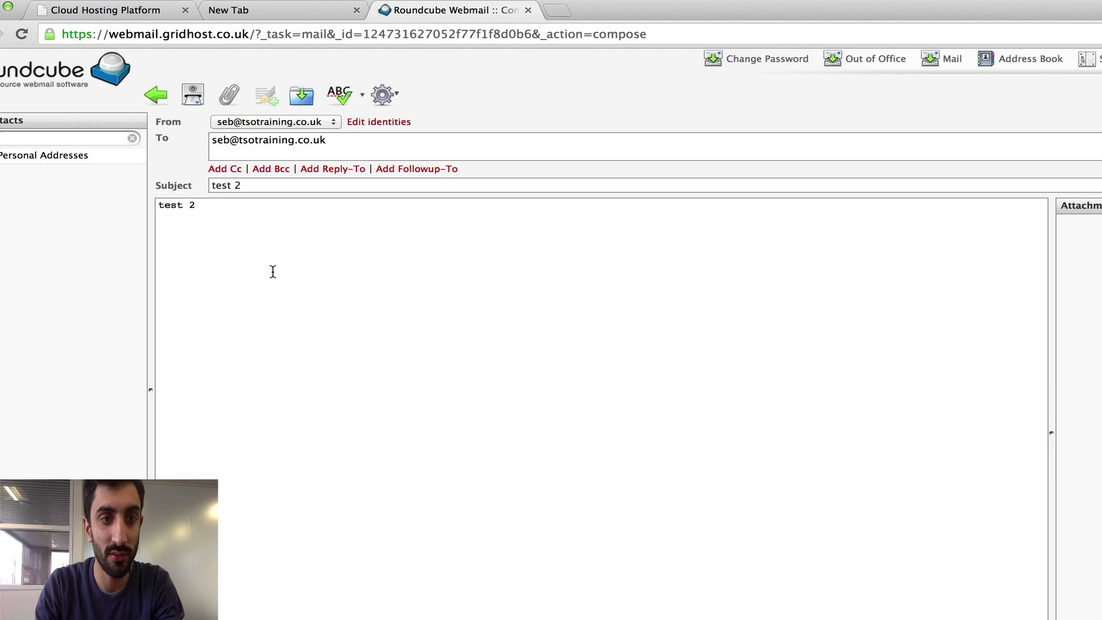
{"action": "key", "text": "ctrl+Return"}
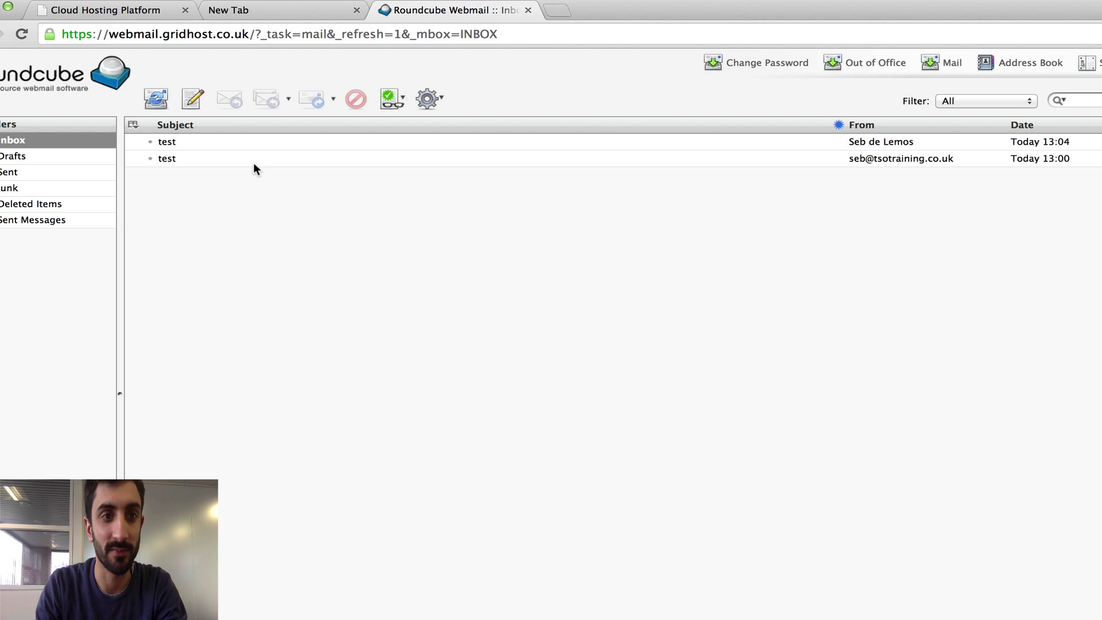
- Refresh the webmail Inbox, then scroll the Internet Accounts provider list to the bottom
{"action": "left_click", "coordinate": [59, 138]}
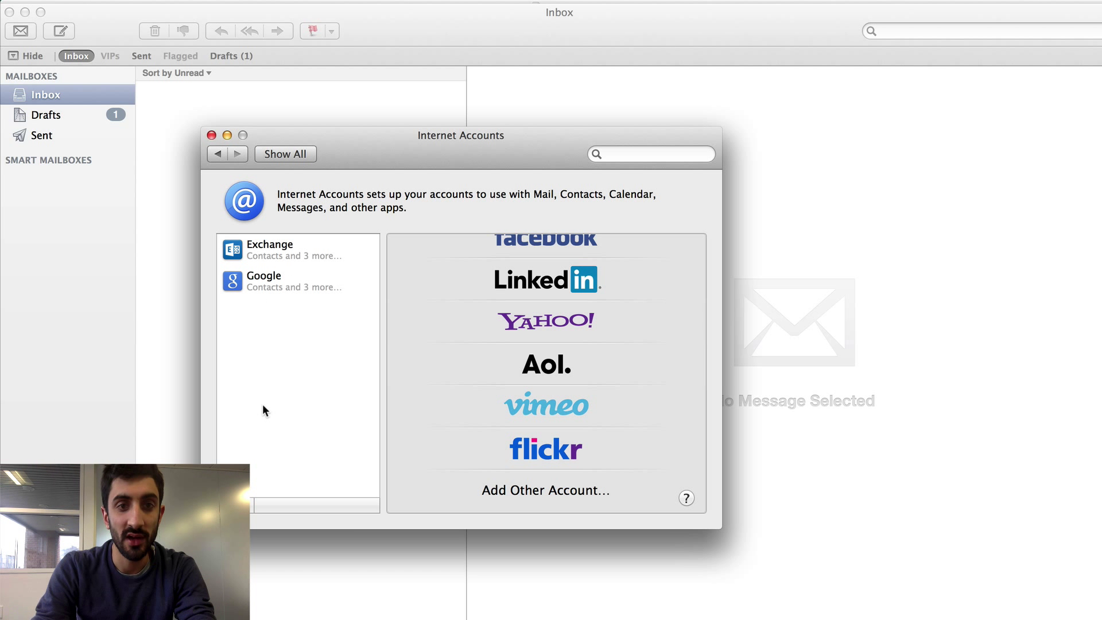
{"action": "scroll", "coordinate": [474, 450], "scroll_direction": "up", "scroll_amount": 4}
{"action": "scroll", "coordinate": [474, 452], "scroll_direction": "down", "scroll_amount": 4}
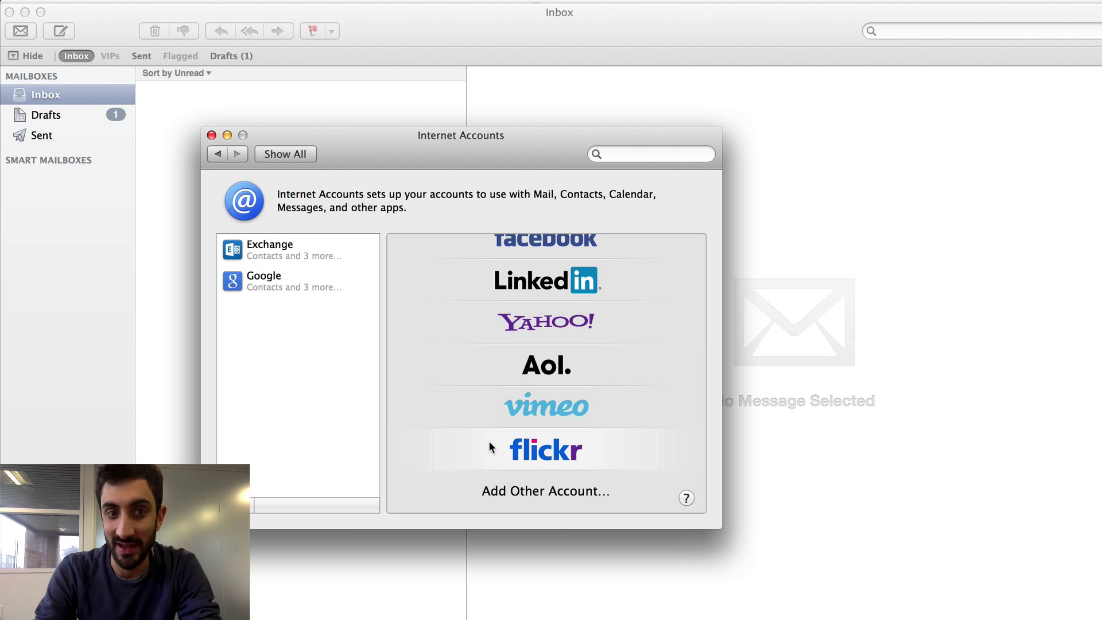
{"action": "scroll", "coordinate": [489, 441], "scroll_direction": "up", "scroll_amount": 5}
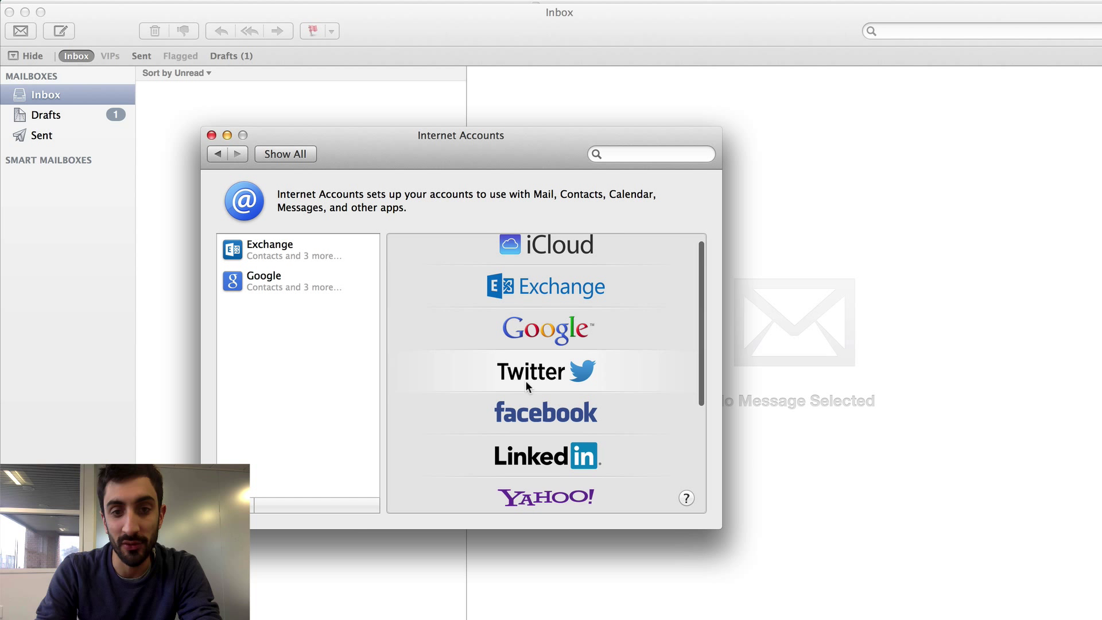
{"action": "scroll", "coordinate": [525, 380], "scroll_direction": "up", "scroll_amount": 1}
{"action": "scroll", "coordinate": [546, 329], "scroll_direction": "down", "scroll_amount": 2}
{"action": "scroll", "coordinate": [550, 325], "scroll_direction": "down", "scroll_amount": 4}
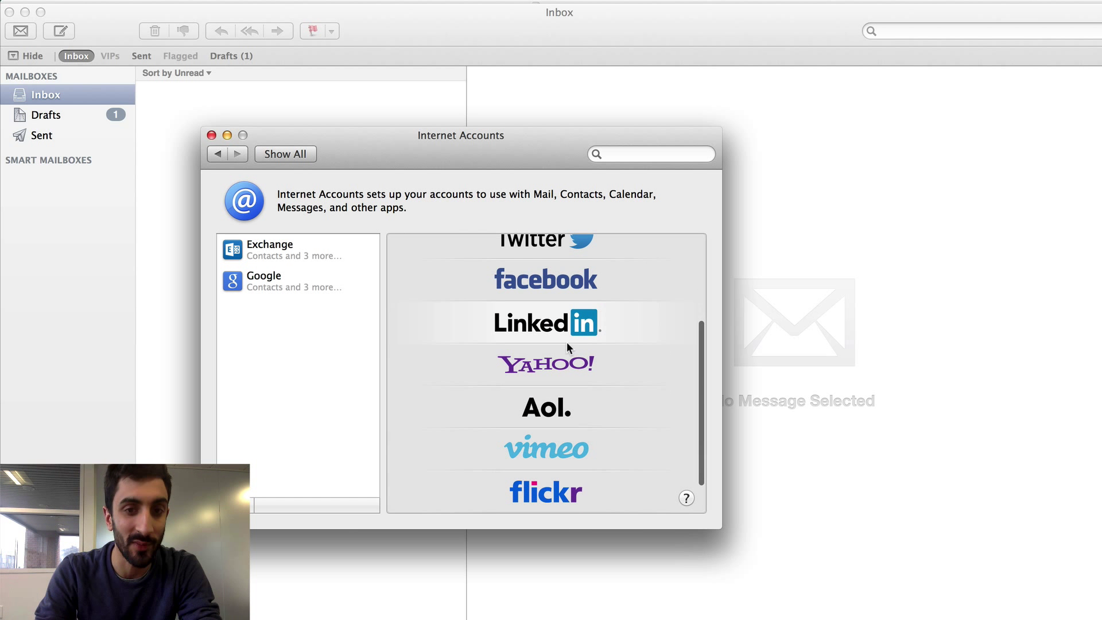
{"action": "scroll", "coordinate": [579, 287], "scroll_direction": "down", "scroll_amount": 2}
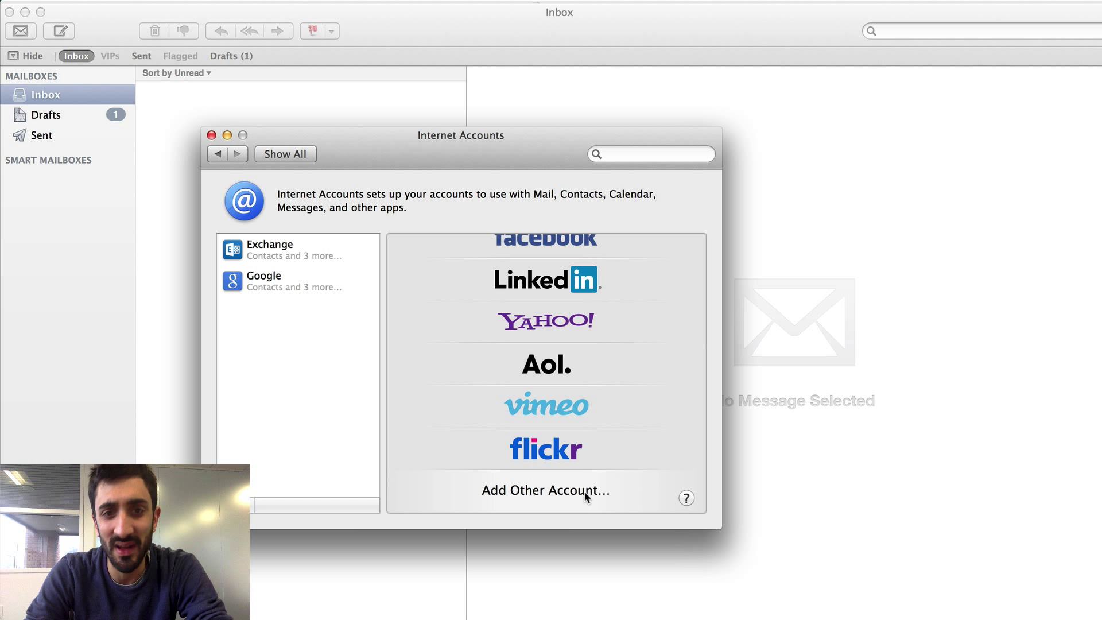
- Add another mail account with the full name, mailbox email address and password
{"action": "left_click", "coordinate": [584, 491]}
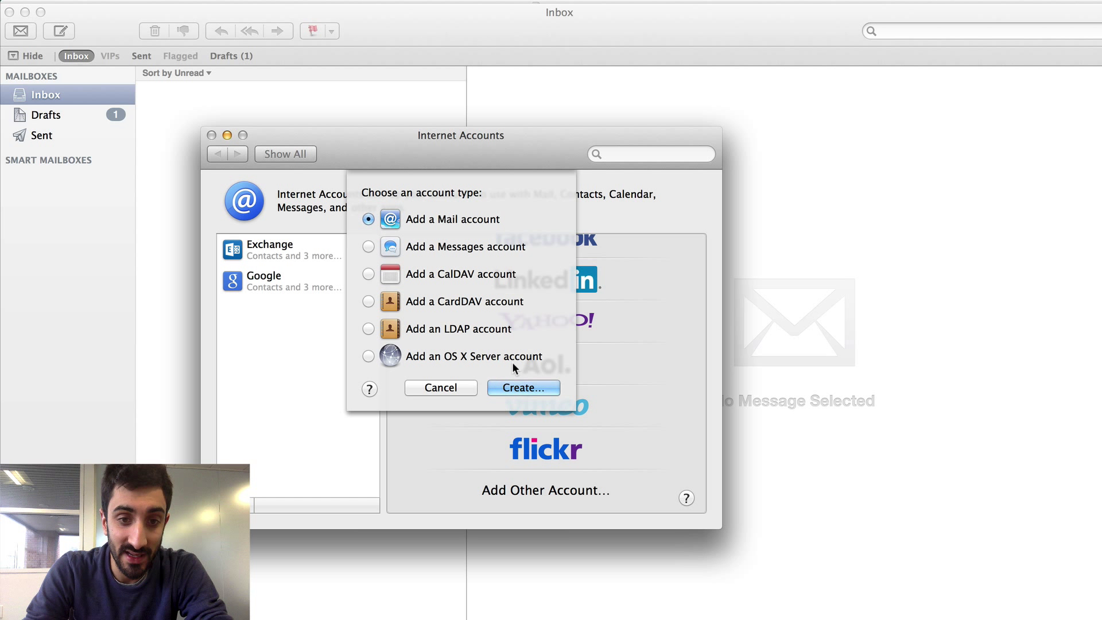
{"action": "left_click", "coordinate": [515, 383]}
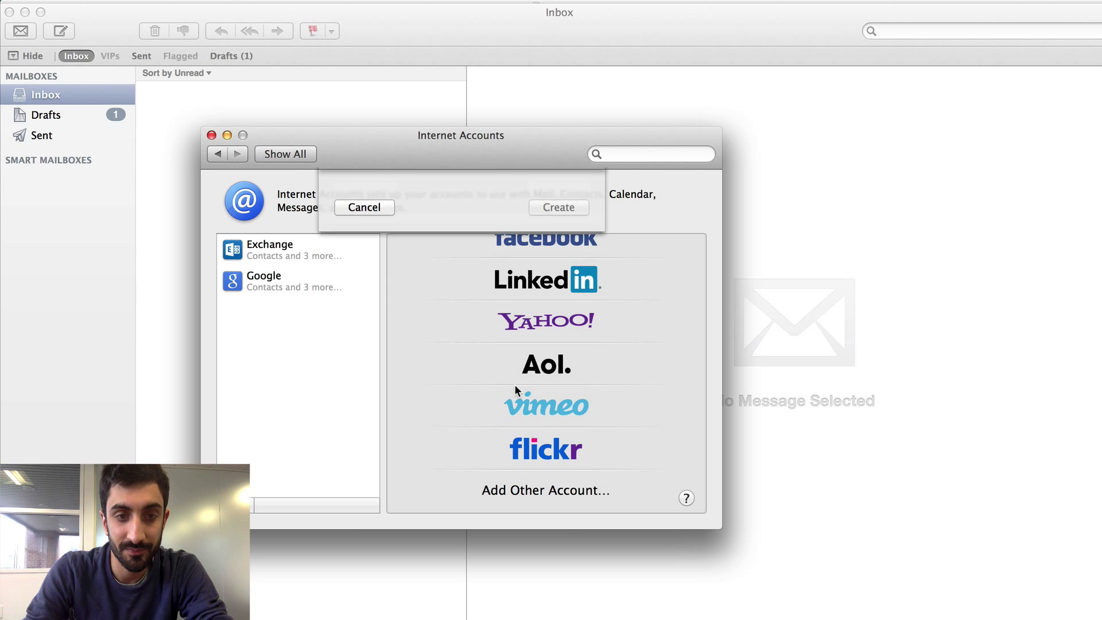
{"action": "left_click", "coordinate": [442, 251]}
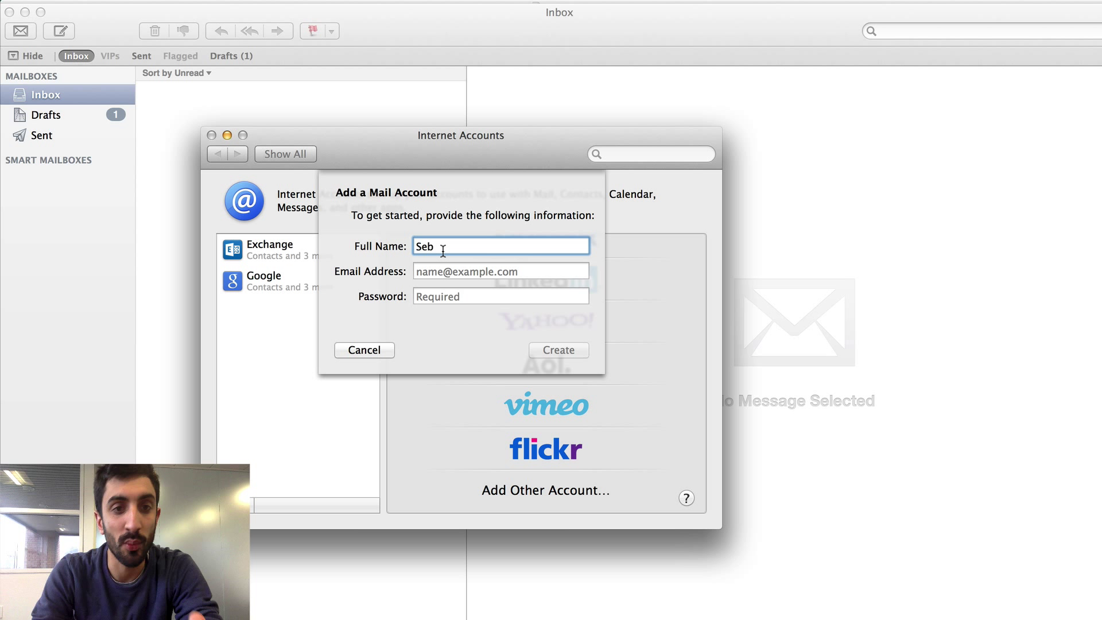
{"action": "left_click", "coordinate": [440, 264]}
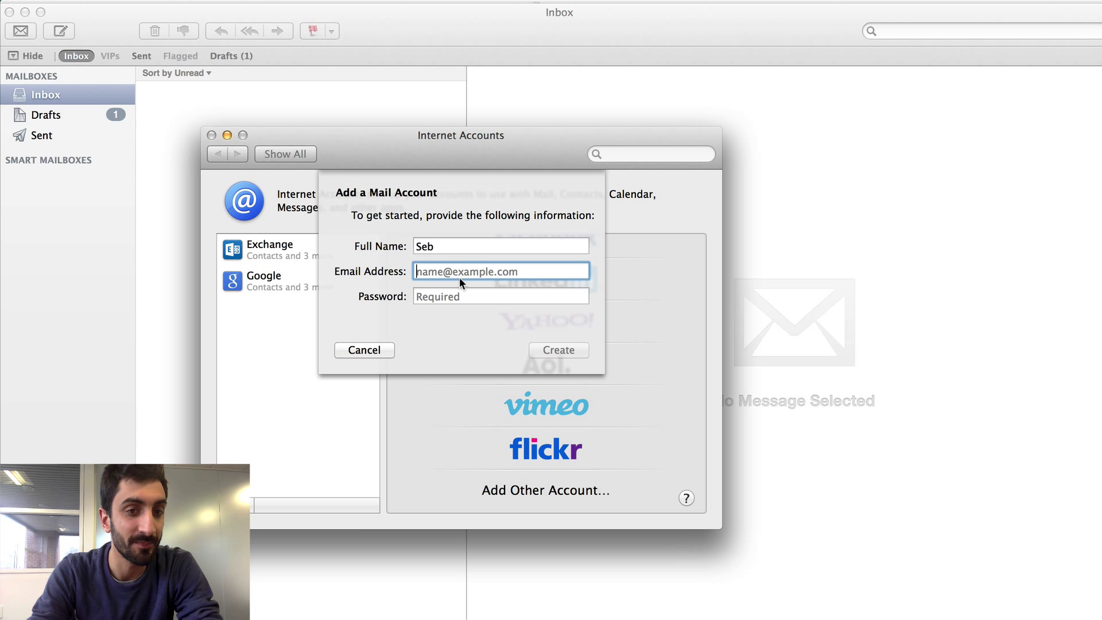
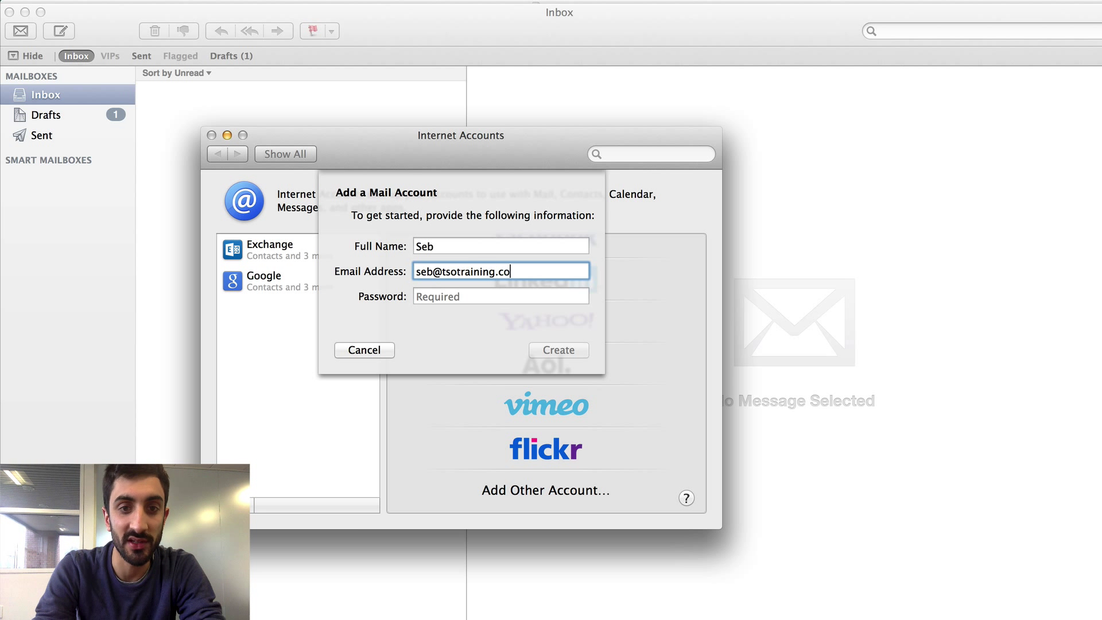
{"action": "key", "text": "Tab"}
{"action": "type", "text": "p"}
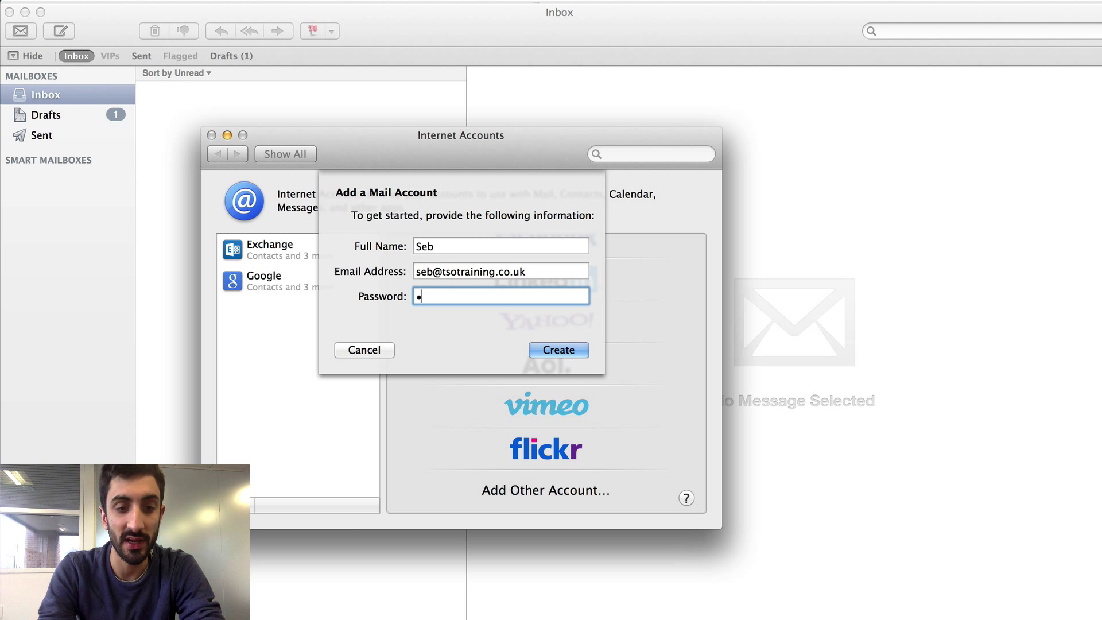
{"action": "type", "text": "assw"}
{"action": "key", "text": "BackSpace"}
{"action": "key", "text": "BackSpace"}
{"action": "key", "text": "BackSpace"}
{"action": "key", "text": "BackSpace"}
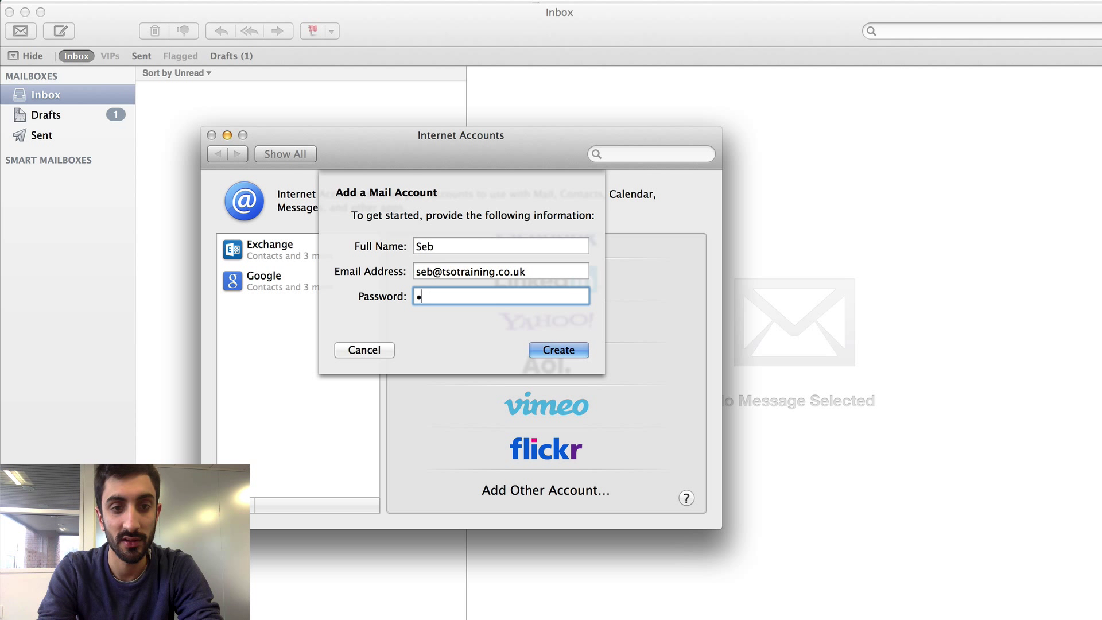
{"action": "type", "text": "assword1"}
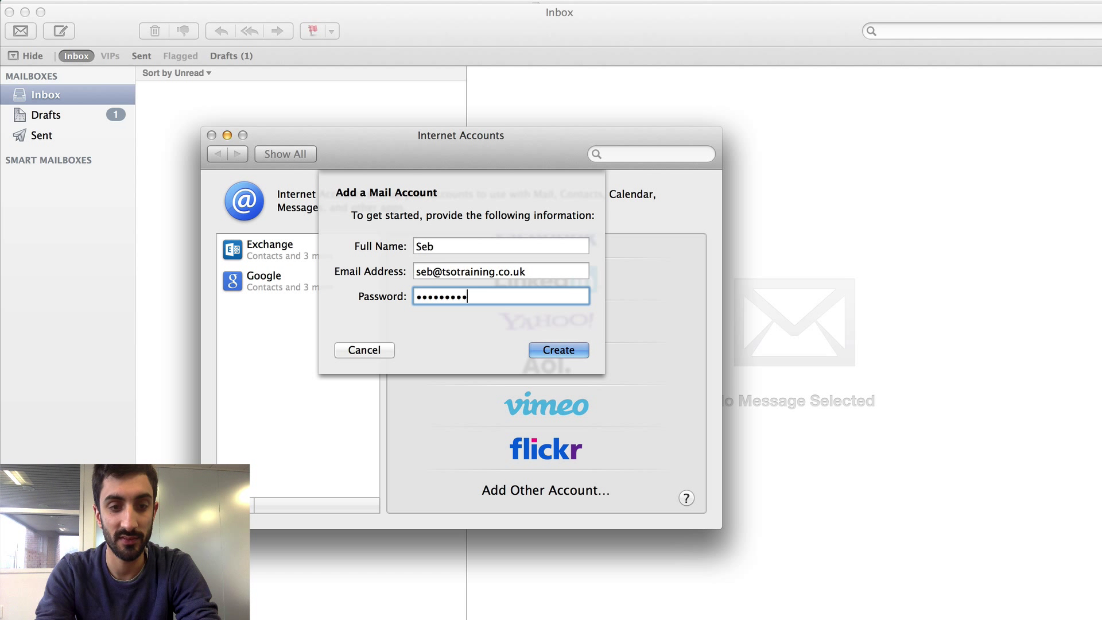
{"action": "key", "text": "BackSpace"}
{"action": "key", "text": "BackSpace"}
{"action": "key", "text": "BackSpace"}
{"action": "key", "text": "BackSpace"}
{"action": "key", "text": "BackSpace"}
{"action": "key", "text": "BackSpace"}
{"action": "key", "text": "BackSpace"}
{"action": "key", "text": "BackSpace"}
{"action": "type", "text": "assword"}
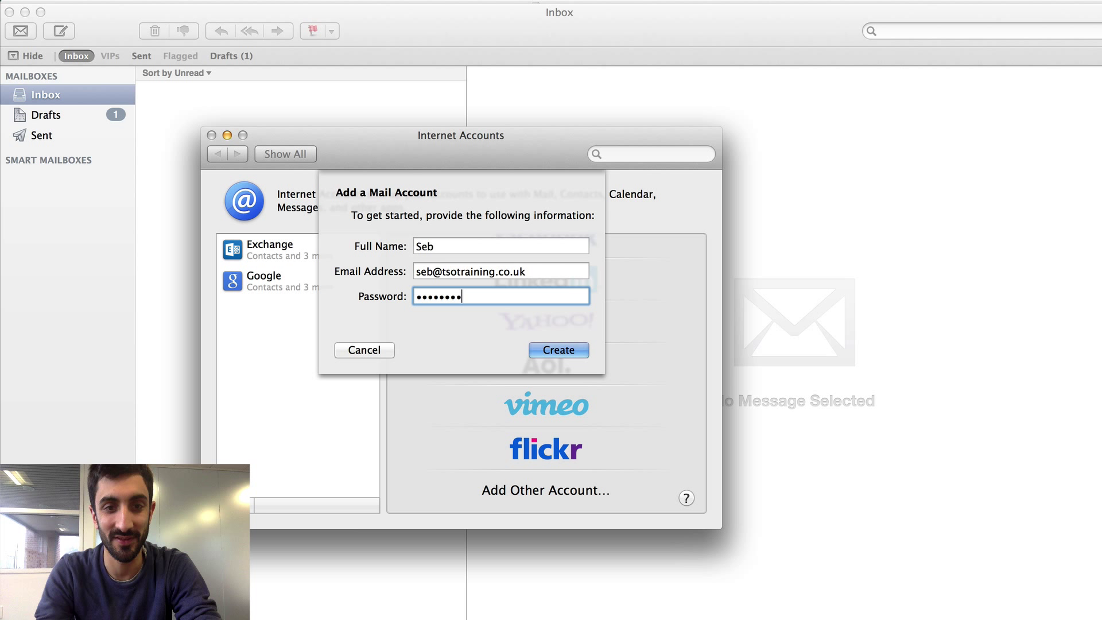
{"action": "type", "text": "1"}
{"action": "left_click", "coordinate": [539, 355]}
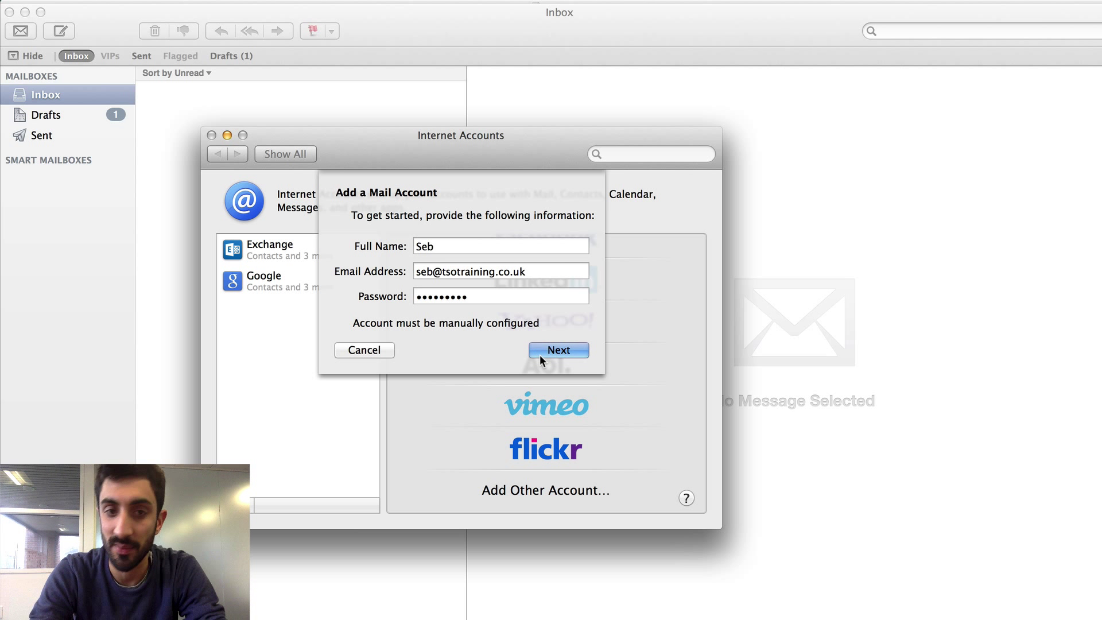
- Continue to the Incoming Mail Server Info step, keeping IMAP as the account type
{"action": "left_click", "coordinate": [540, 354]}
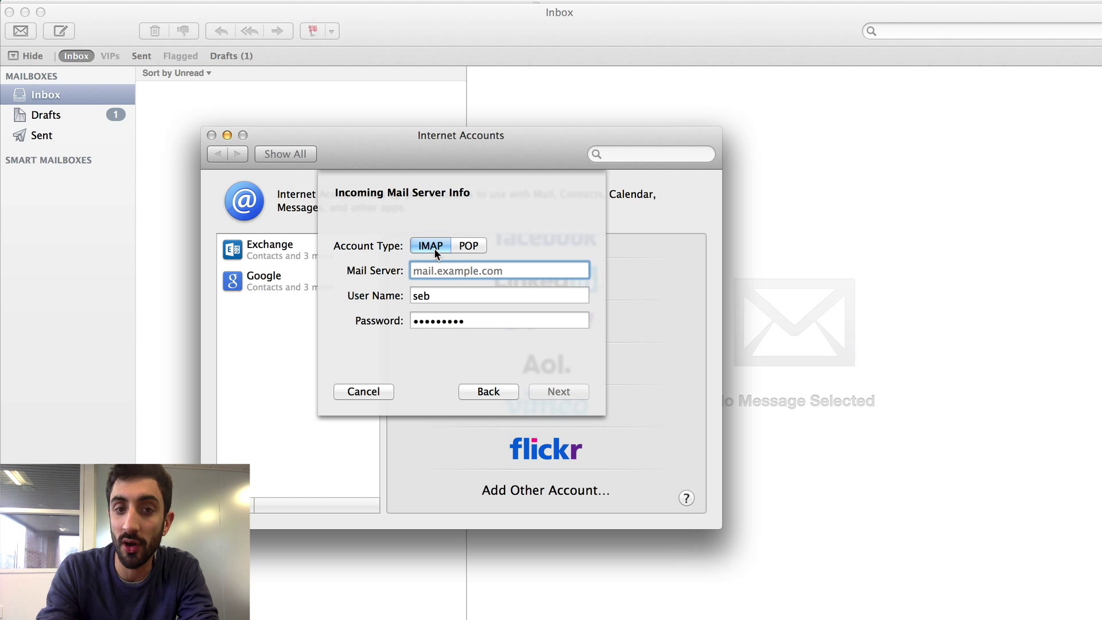
- Set the incoming mail server to mail.gridhost.co.uk
{"action": "type", "text": "mail.ts"}
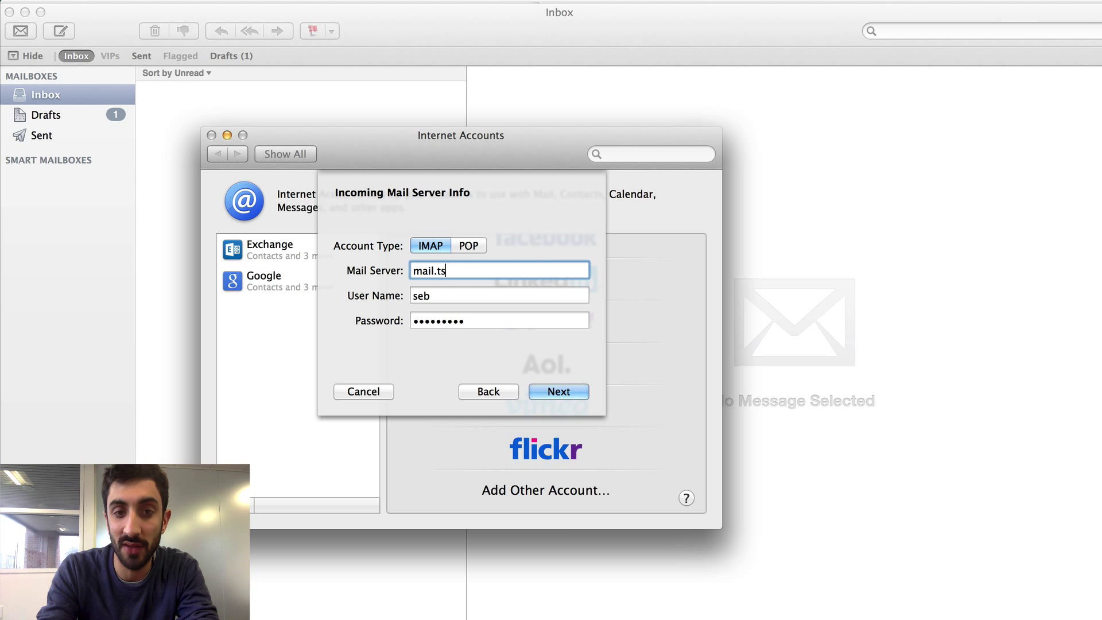
{"action": "type", "text": "otraining.co.uk"}
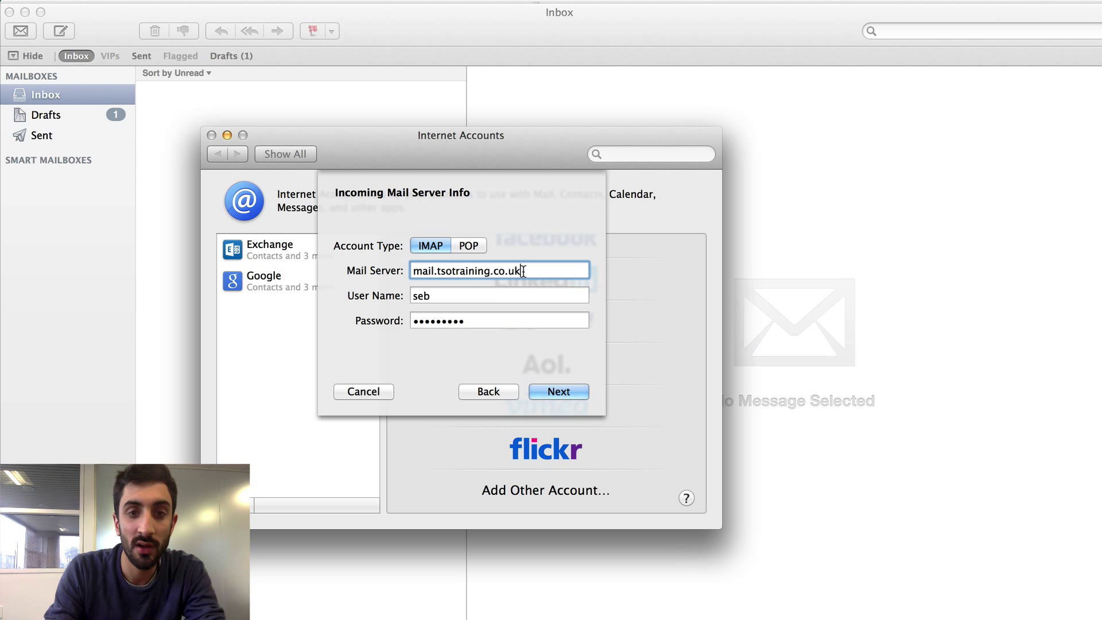
{"action": "left_click_drag", "start_coordinate": [524, 272], "coordinate": [437, 275]}
{"action": "key", "text": "BackSpace"}
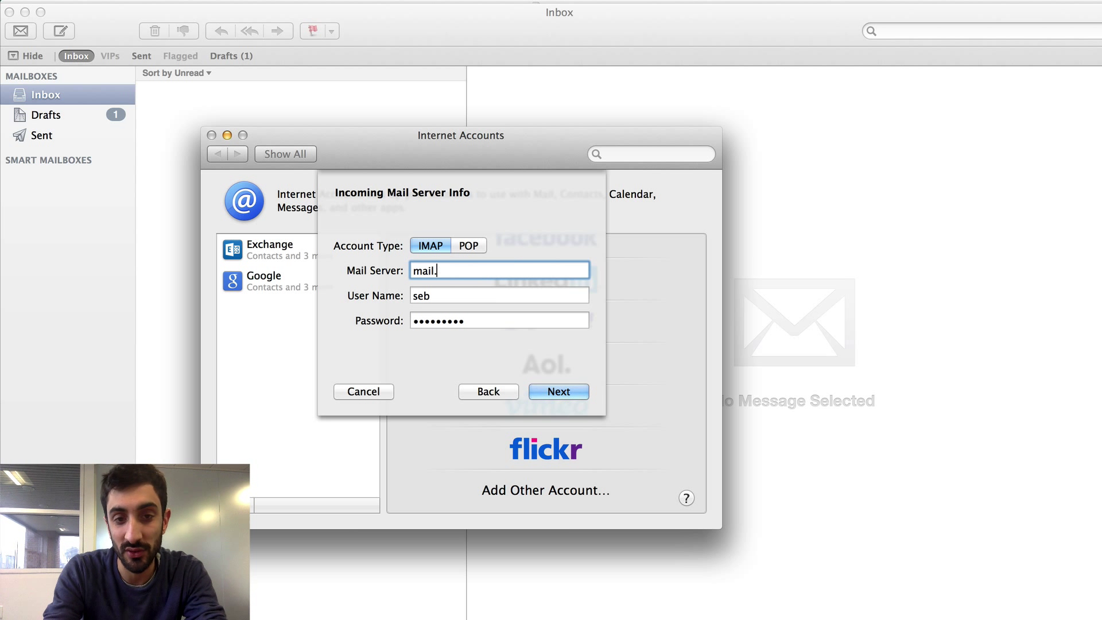
{"action": "type", "text": "gridhost.co.uk"}
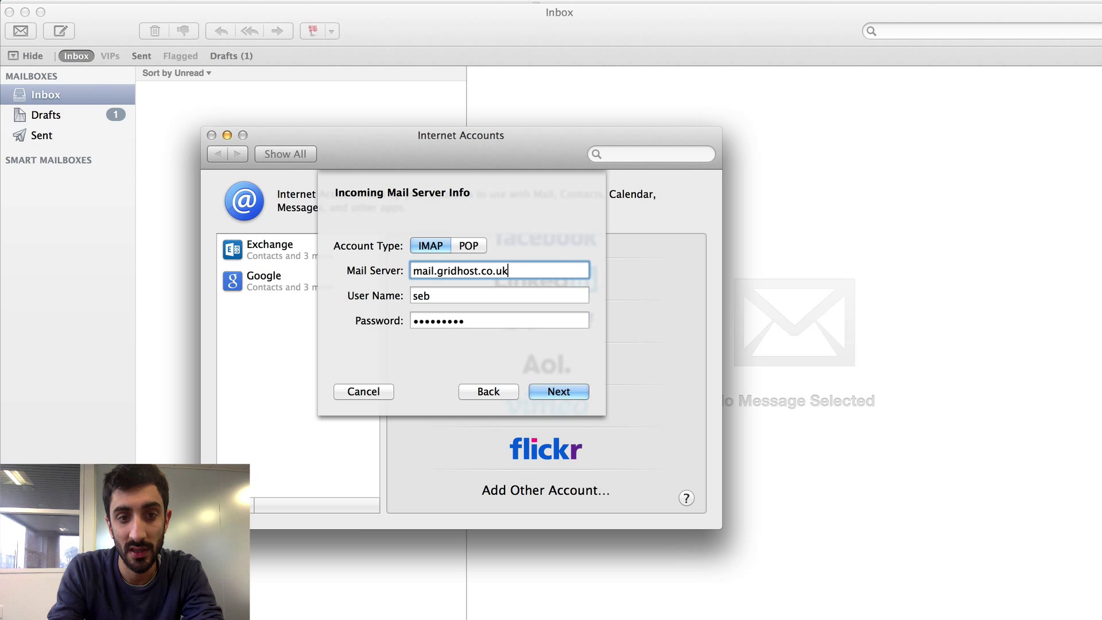
{"action": "key", "text": "Tab"}
{"action": "left_click", "coordinate": [430, 295]}
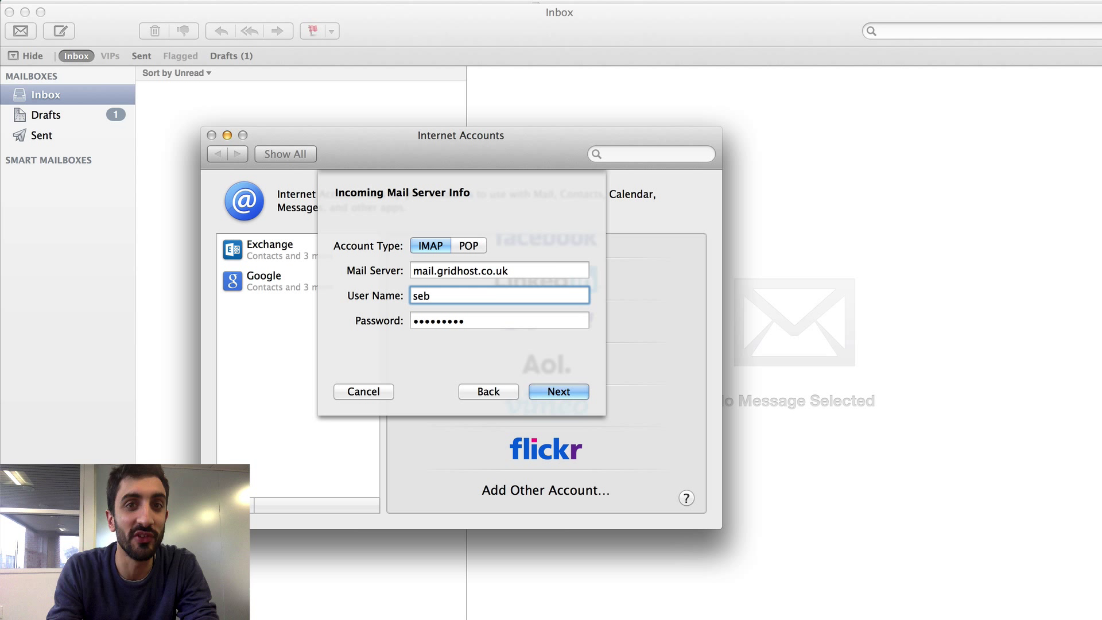
{"action": "type", "text": "@"}
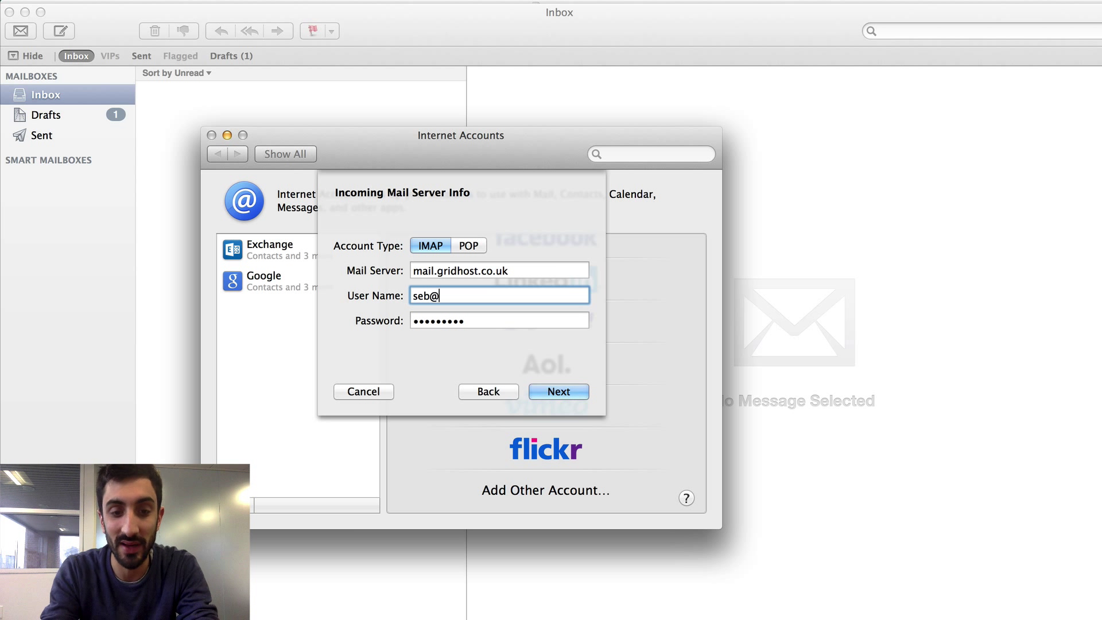
{"action": "type", "text": "tsotraining.co.uk"}
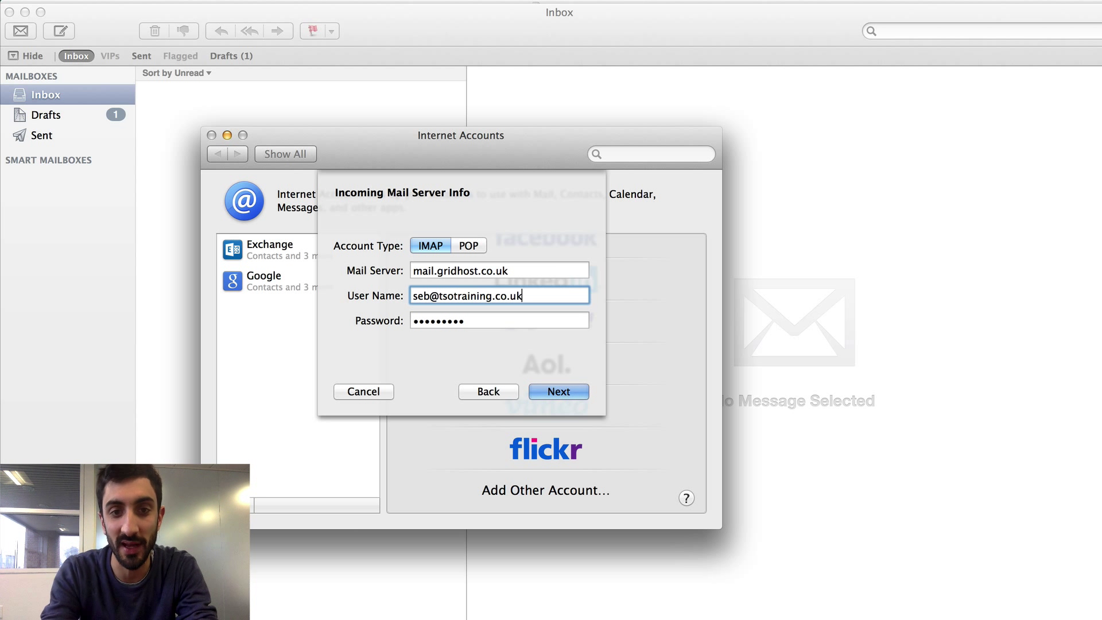
{"action": "key", "text": "Tab"}
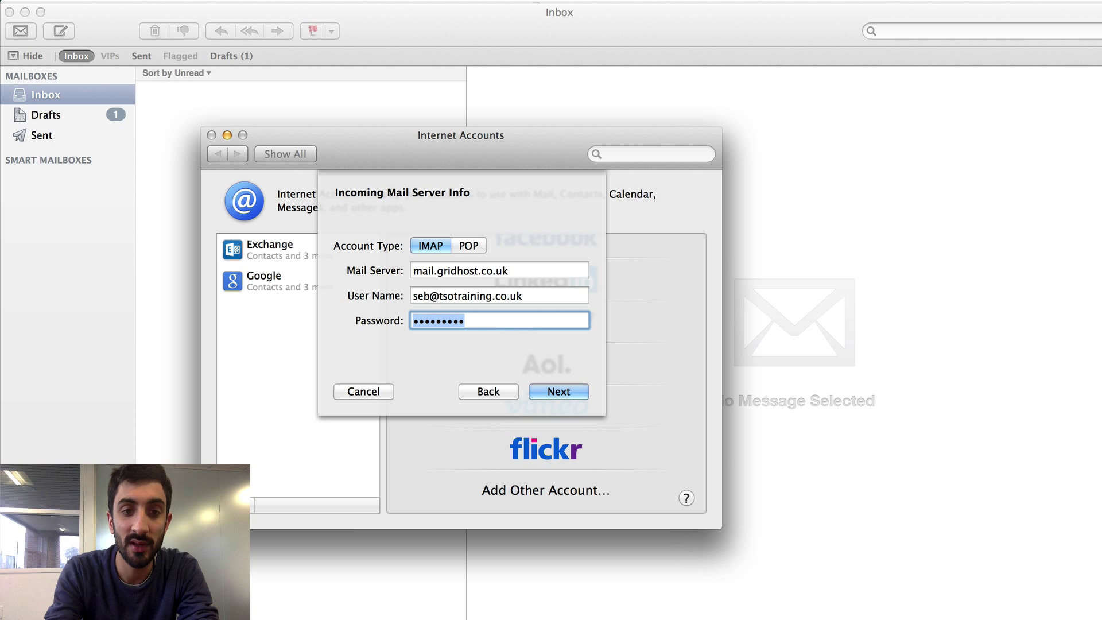
{"action": "type", "text": "p********"}
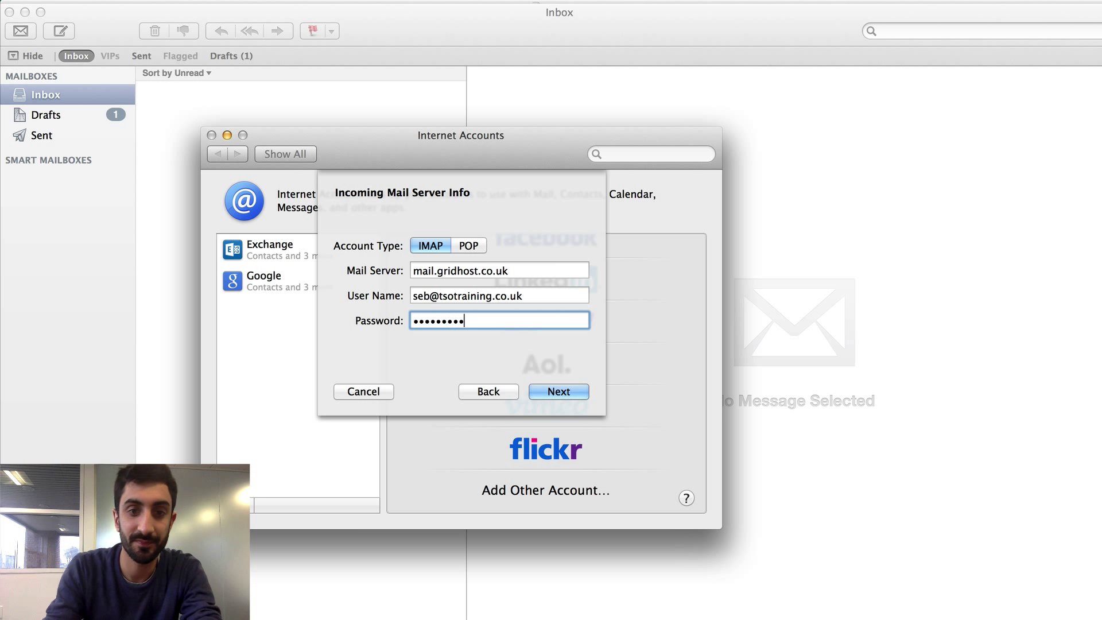
{"action": "left_click", "coordinate": [545, 388]}
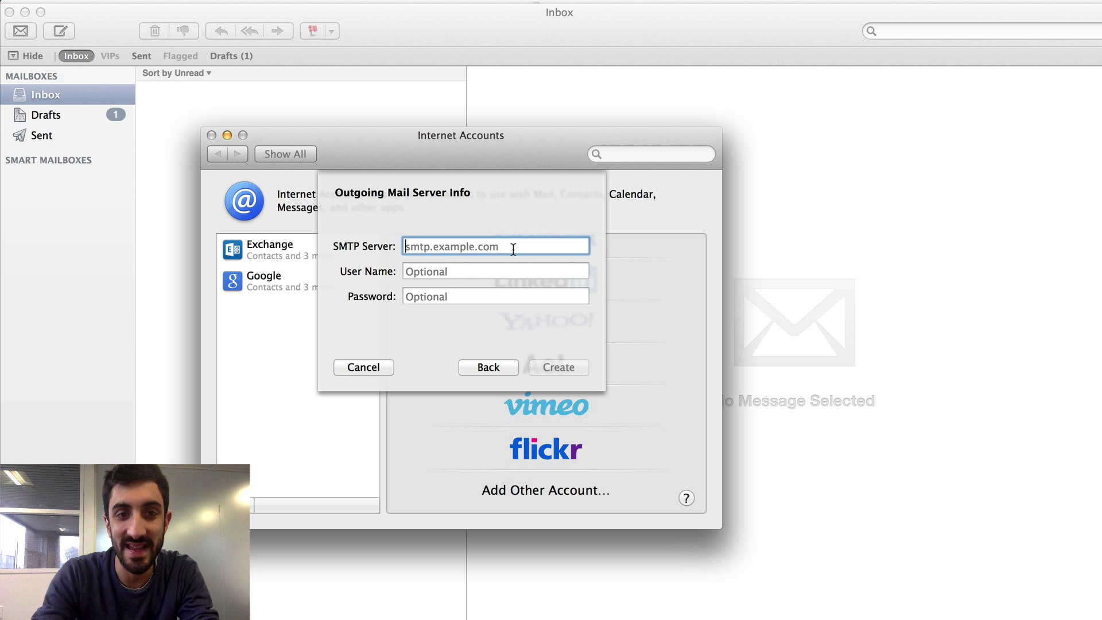
- Set outgoing server mail.gridhost.co.uk with the full address and password, and create the account
{"action": "type", "text": "mail.g"}
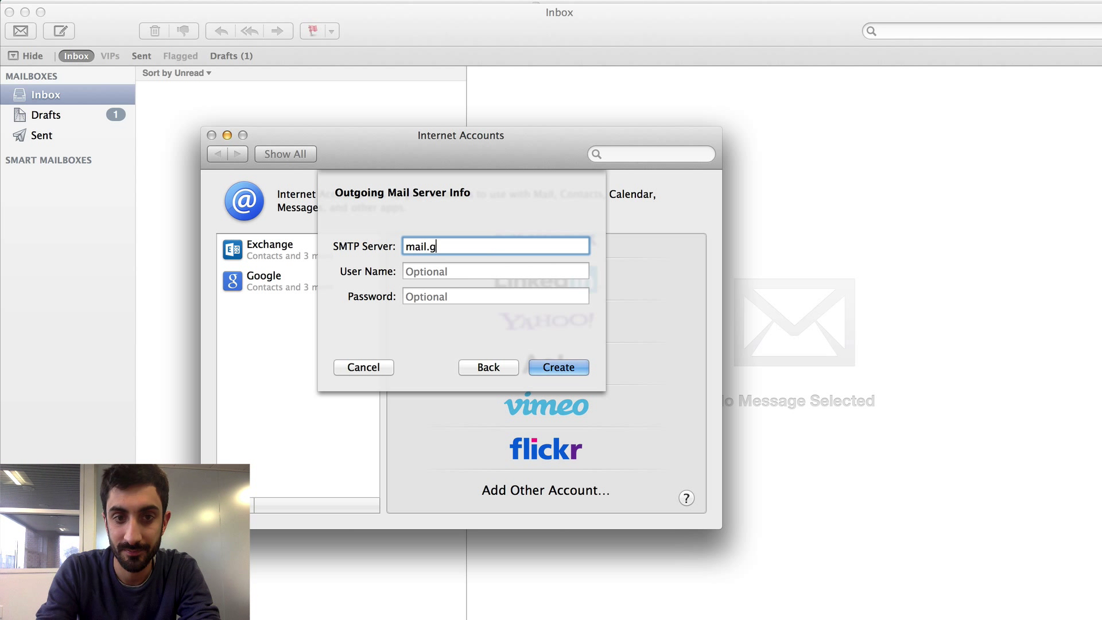
{"action": "type", "text": "ridhost.co.uk"}
{"action": "key", "text": "Tab"}
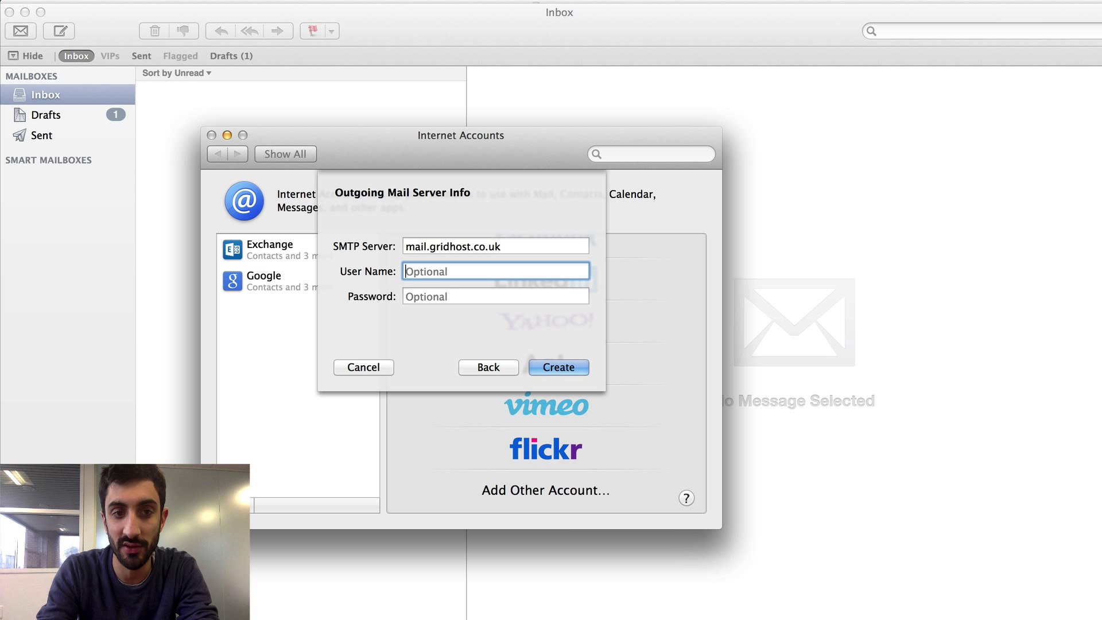
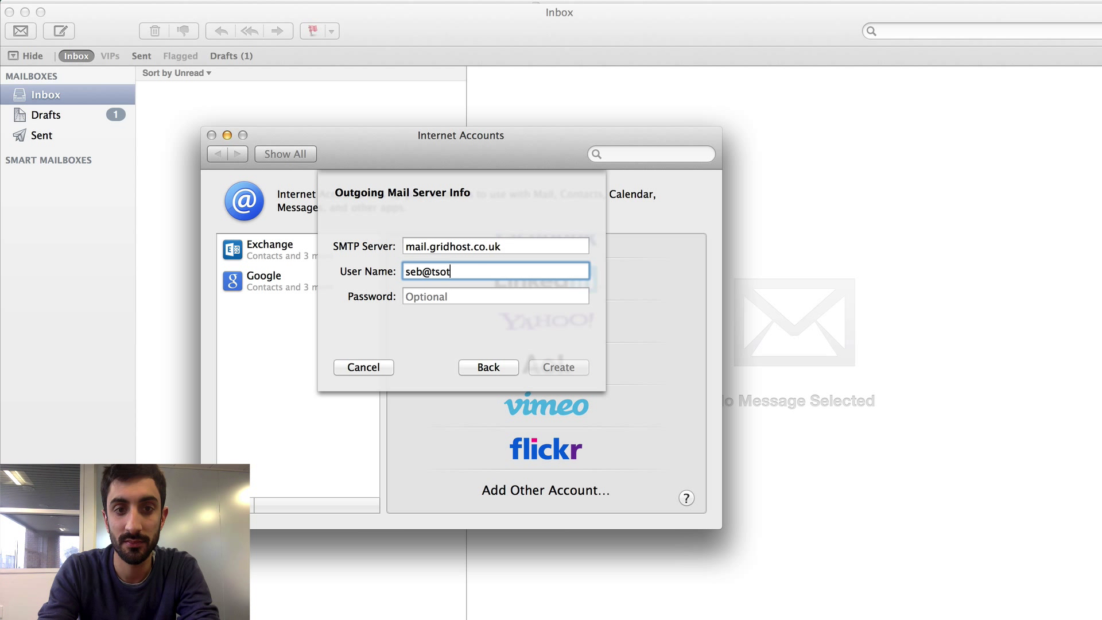
{"action": "key", "text": "Tab"}
{"action": "type", "text": "•••"}
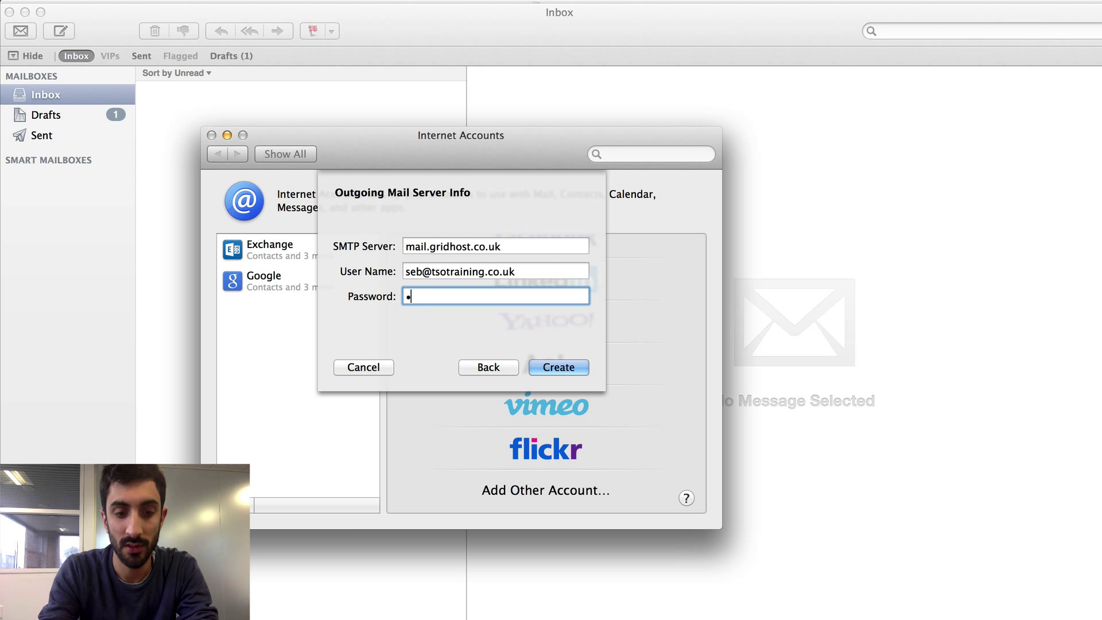
{"action": "type", "text": "••••••"}
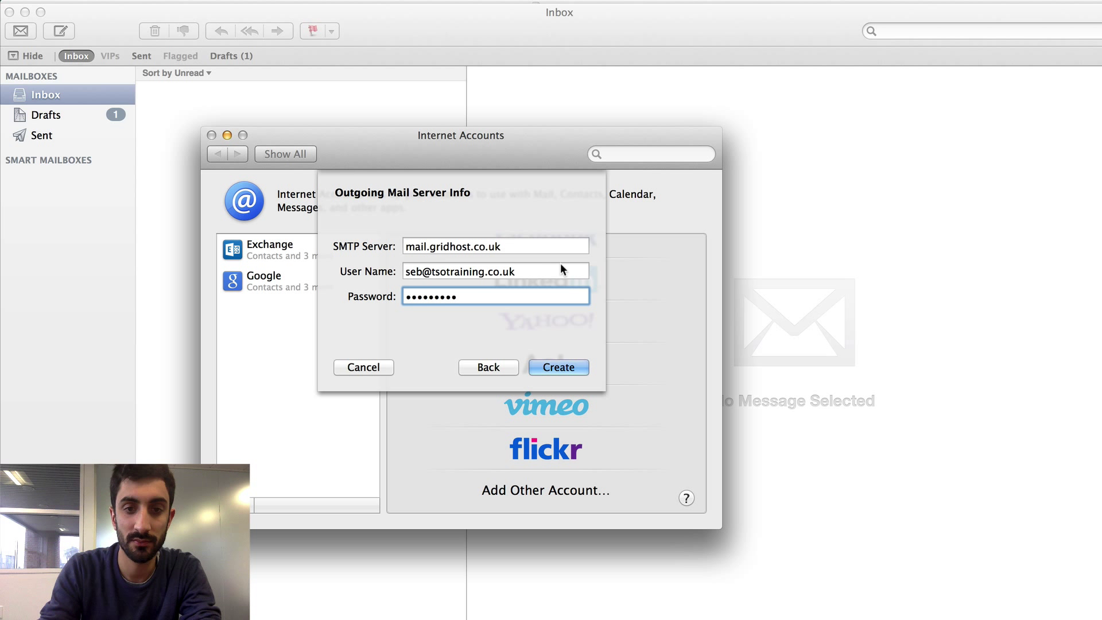
{"action": "left_click", "coordinate": [574, 366]}
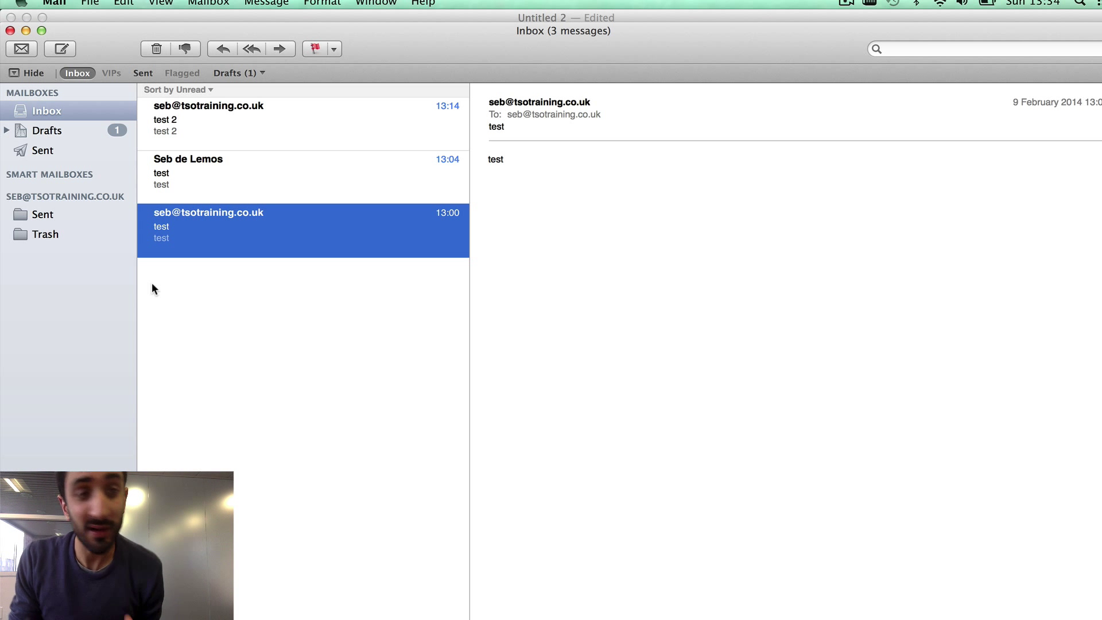
- Open the 13:04 'test' and 13:14 'test 2' messages to confirm they arrived
{"action": "left_click", "coordinate": [218, 185]}
{"action": "left_click", "coordinate": [221, 138]}
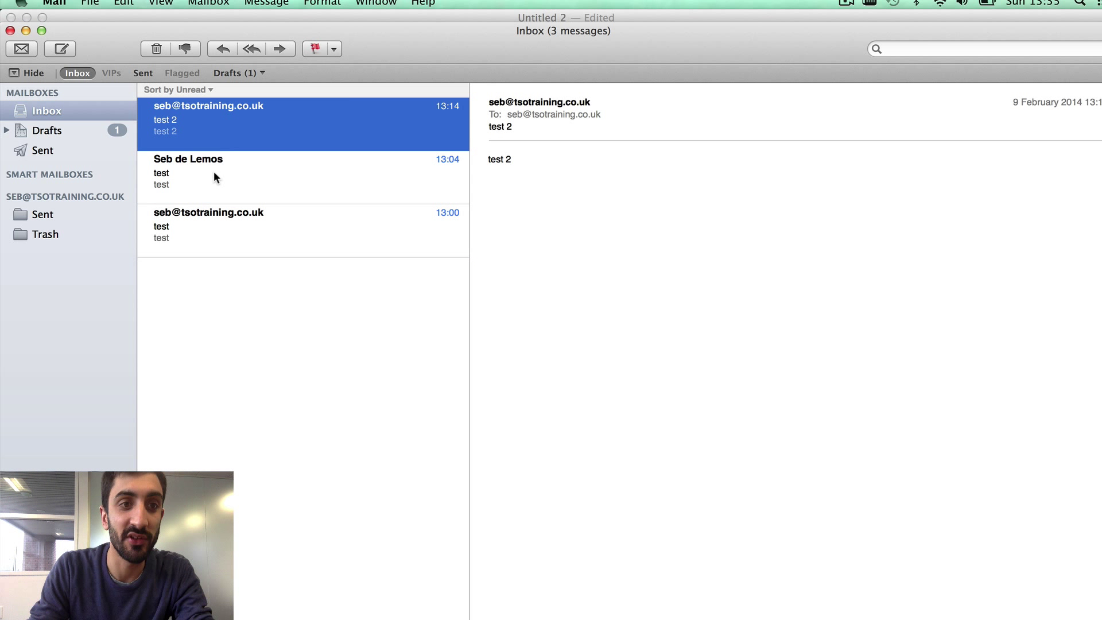
{"action": "left_click", "coordinate": [213, 172]}
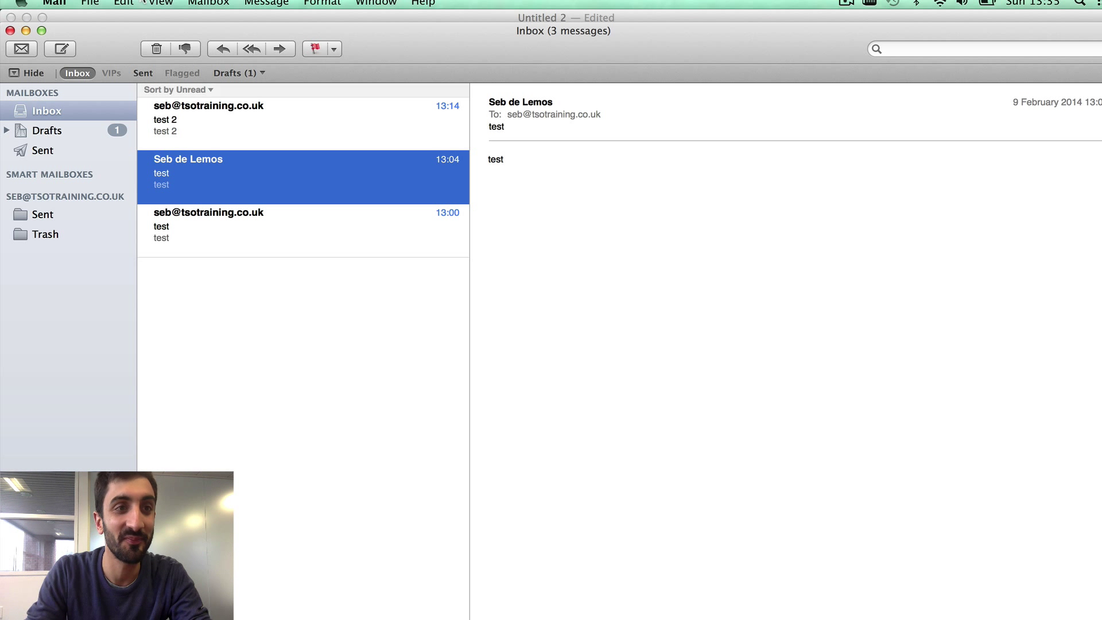
{"action": "left_click", "coordinate": [54, 3]}
- In Mail Preferences > Accounts, switch the IMAP account off and back on
{"action": "left_click", "coordinate": [77, 41]}
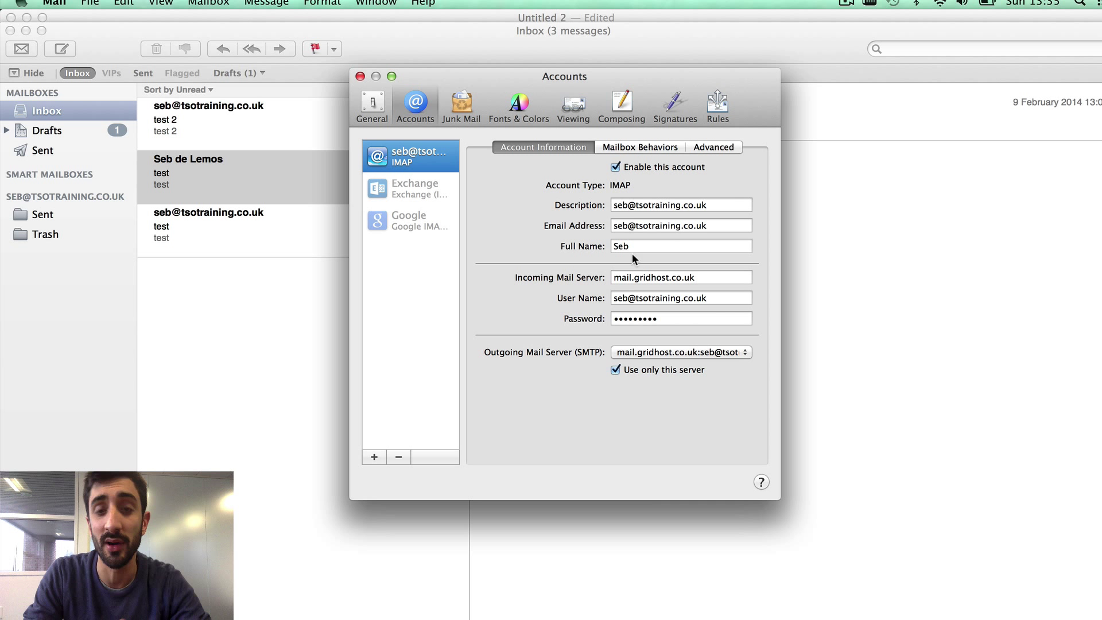
{"action": "left_click", "coordinate": [617, 167]}
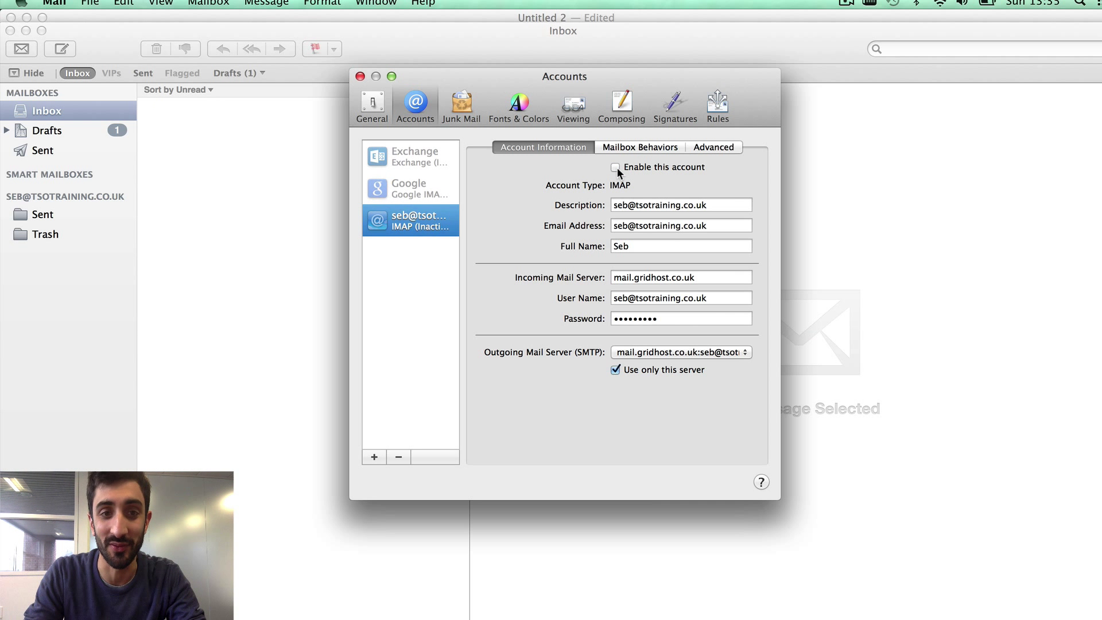
{"action": "left_click", "coordinate": [617, 167]}
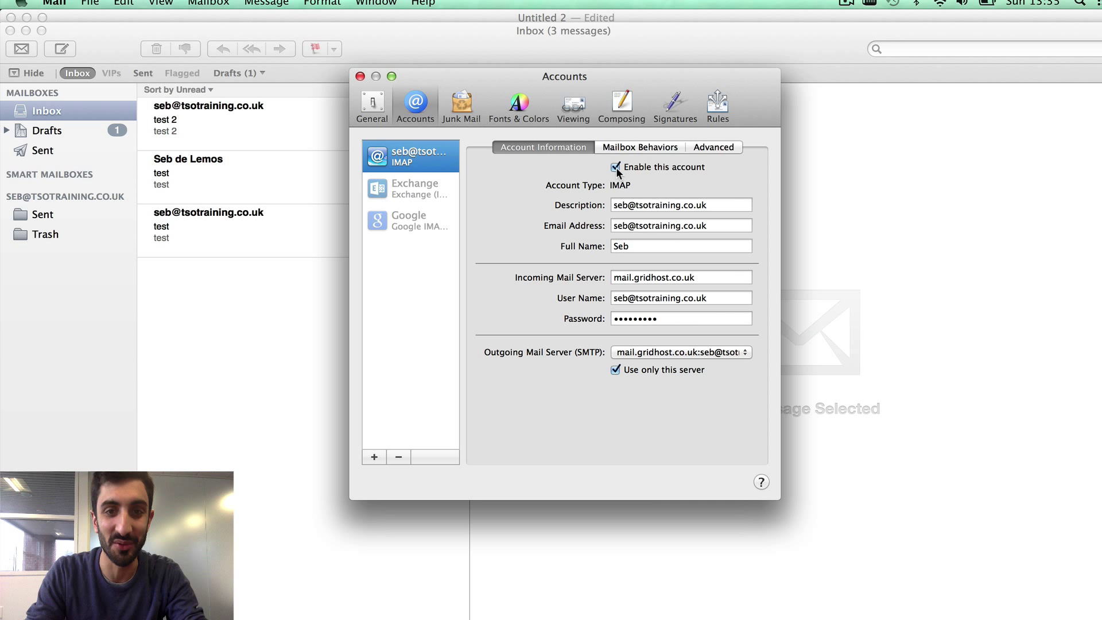
- Change the account description to 'Tso Training' and add the surname to Full Name
{"action": "triple_click", "coordinate": [623, 205]}
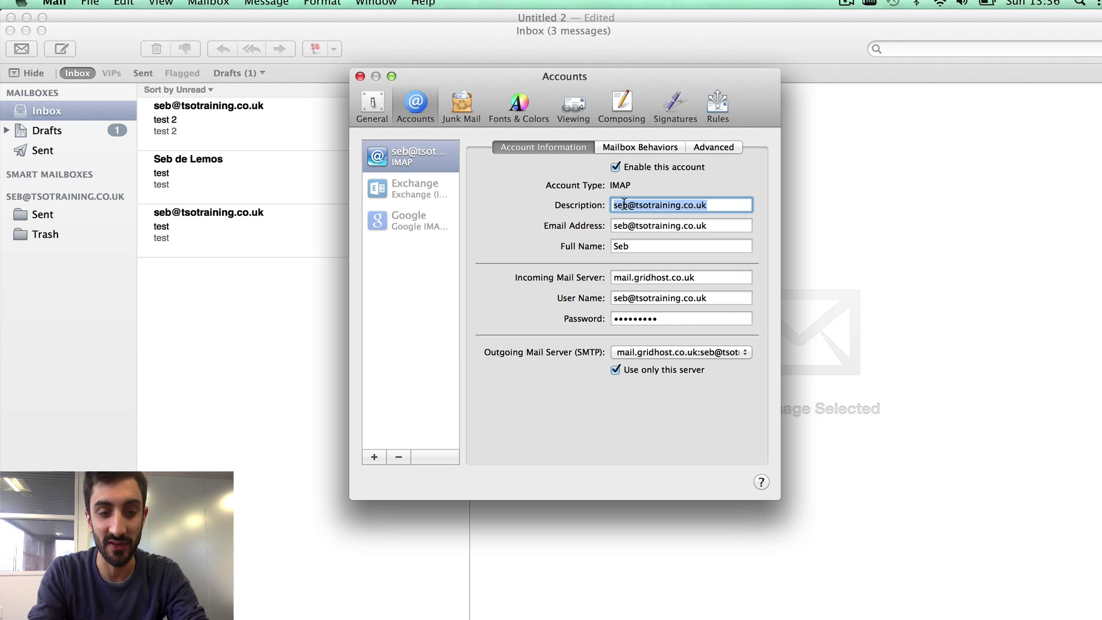
{"action": "type", "text": "Tso Training"}
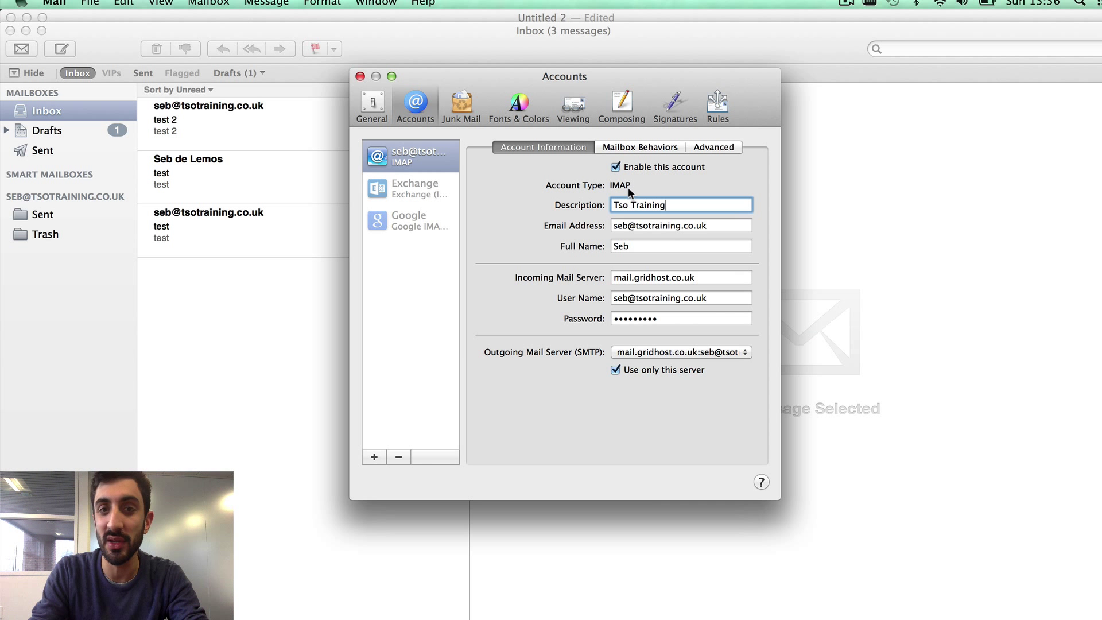
{"action": "triple_click", "coordinate": [666, 230]}
{"action": "left_click", "coordinate": [660, 246]}
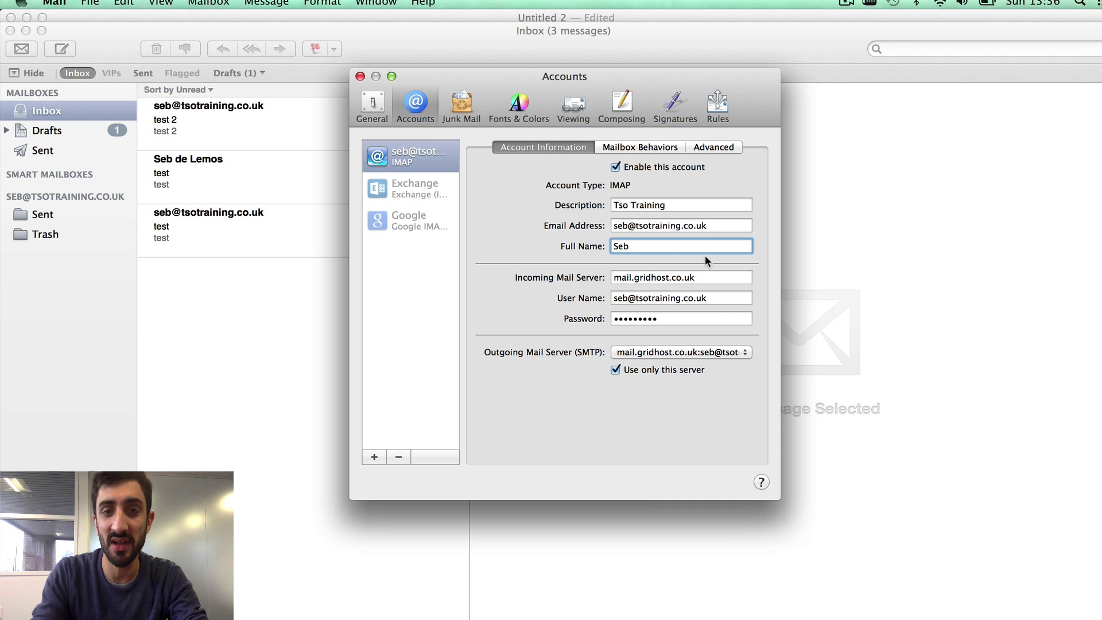
{"action": "type", "text": "d"}
{"action": "key", "text": "BackSpace"}
{"action": "type", "text": "de"}
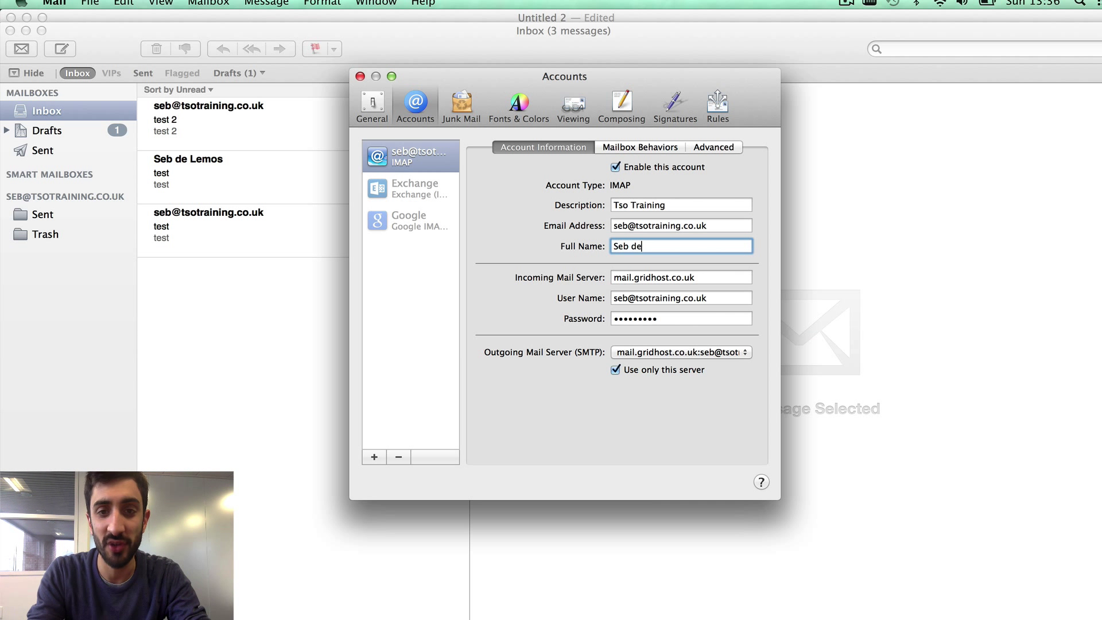
{"action": "type", "text": " Lemos"}
- Review the email address, incoming mail server and password fields
{"action": "triple_click", "coordinate": [714, 227]}
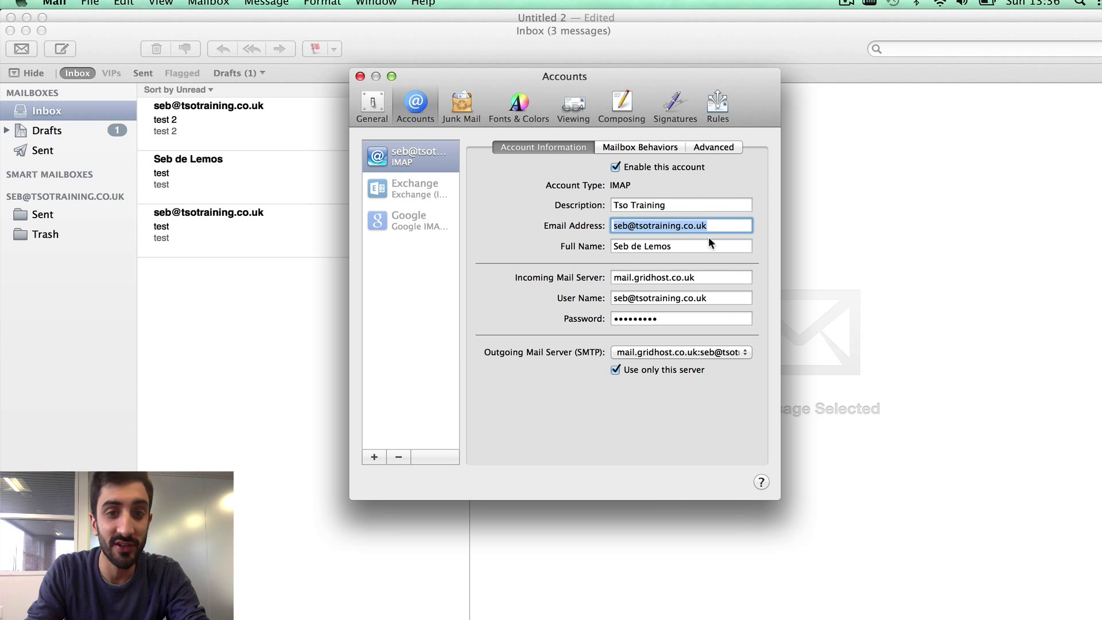
{"action": "left_click", "coordinate": [692, 279]}
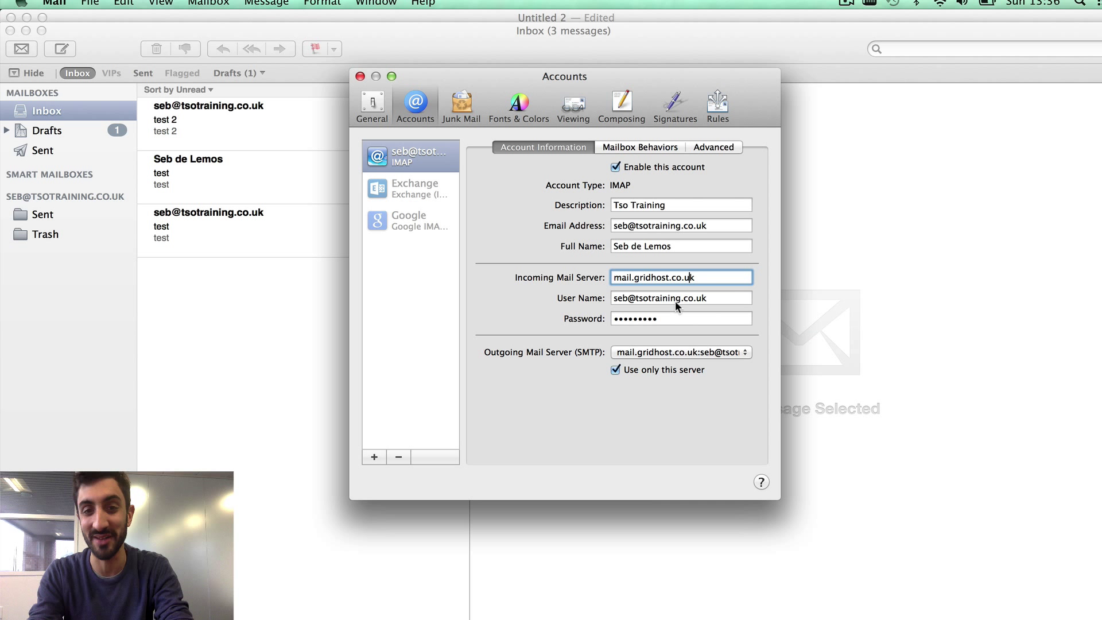
{"action": "left_click", "coordinate": [669, 316]}
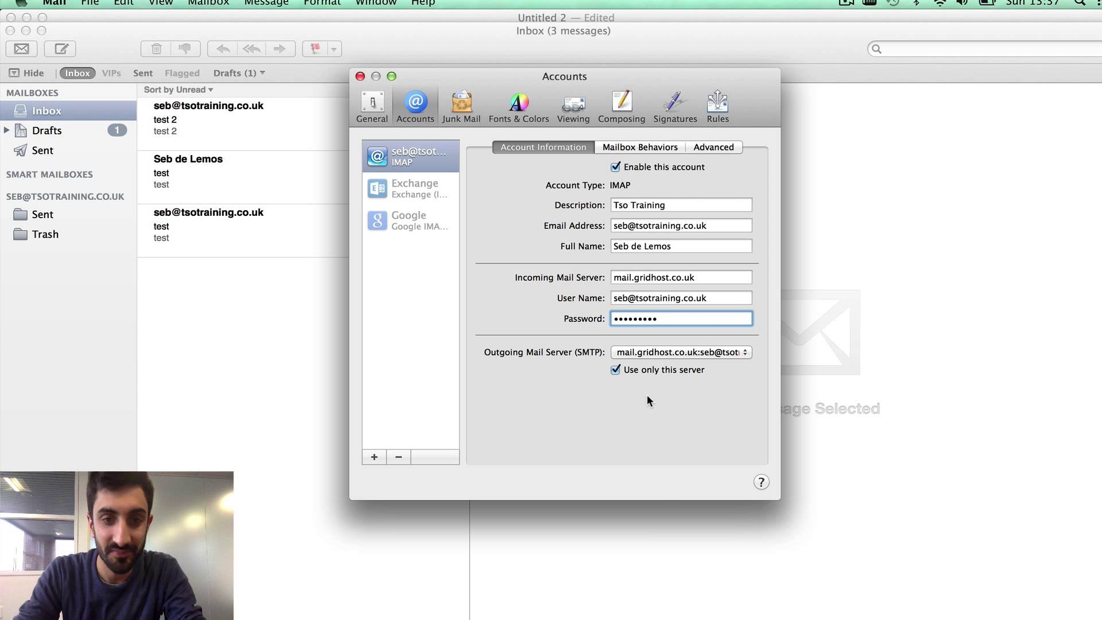
- In the SMTP server list, describe mail.gridhost.co.uk as 'Tso Training', keeping TLS certificate None
{"action": "left_click", "coordinate": [661, 353]}
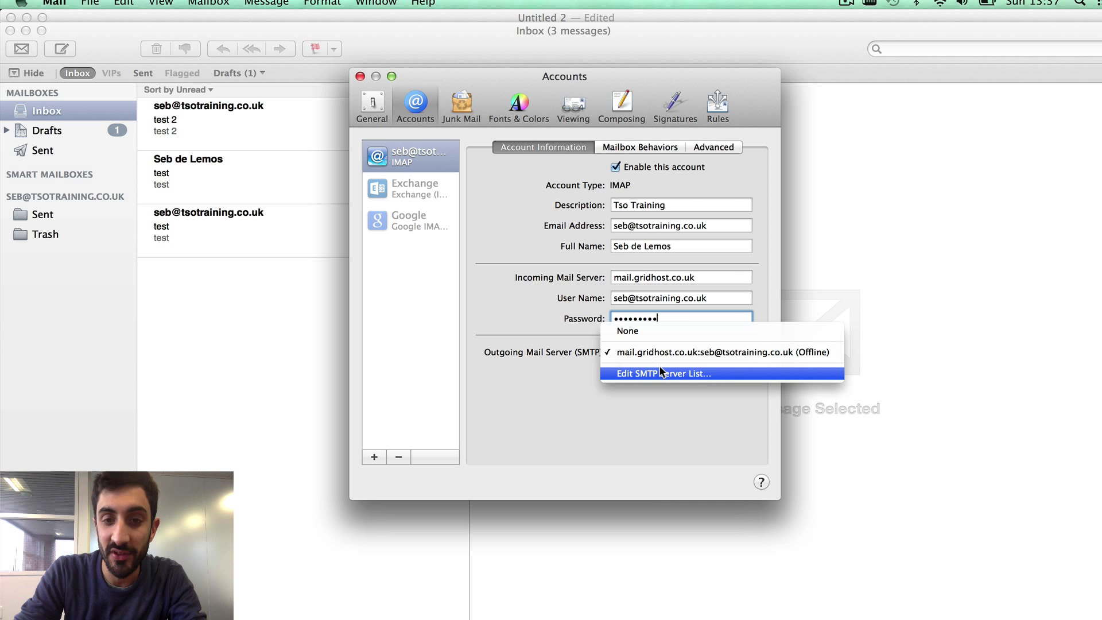
{"action": "left_click", "coordinate": [661, 371]}
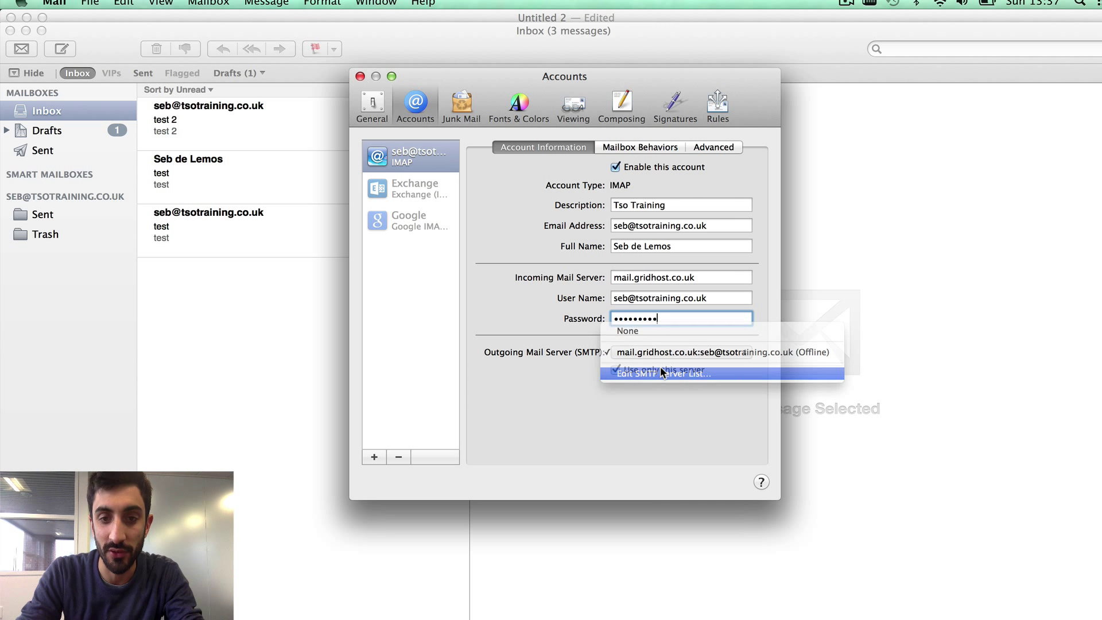
{"action": "left_click", "coordinate": [627, 467]}
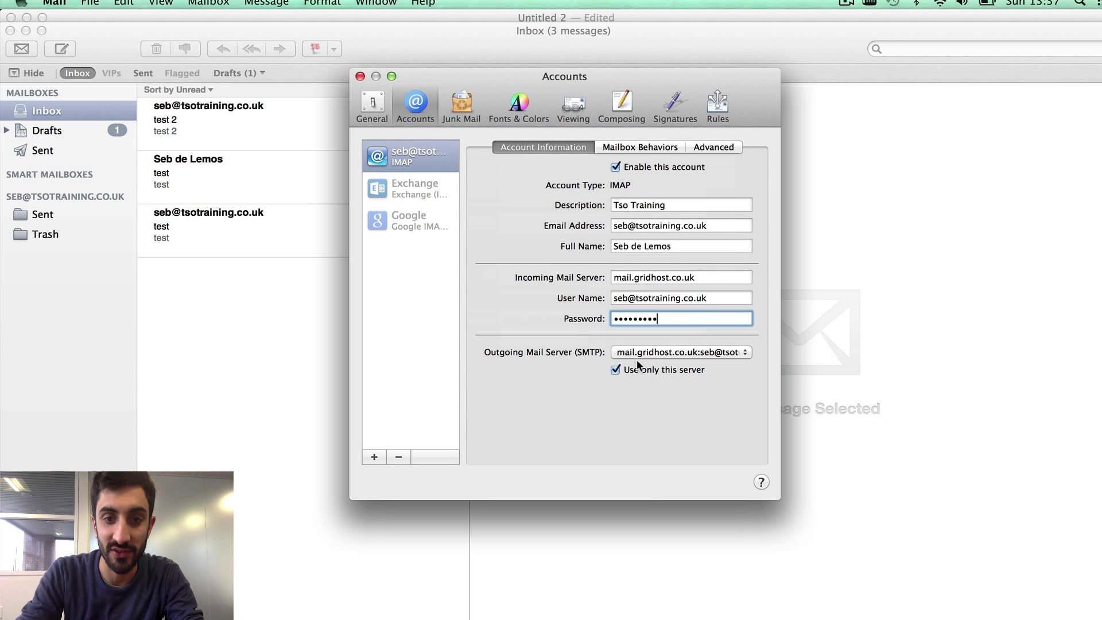
{"action": "left_click", "coordinate": [639, 353]}
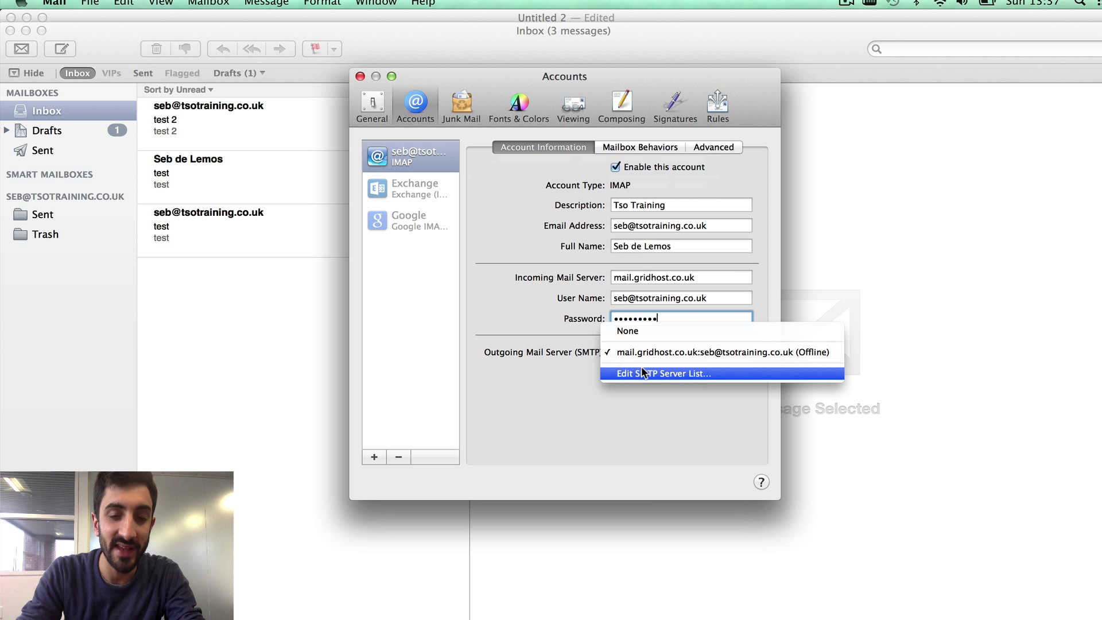
{"action": "left_click", "coordinate": [643, 373]}
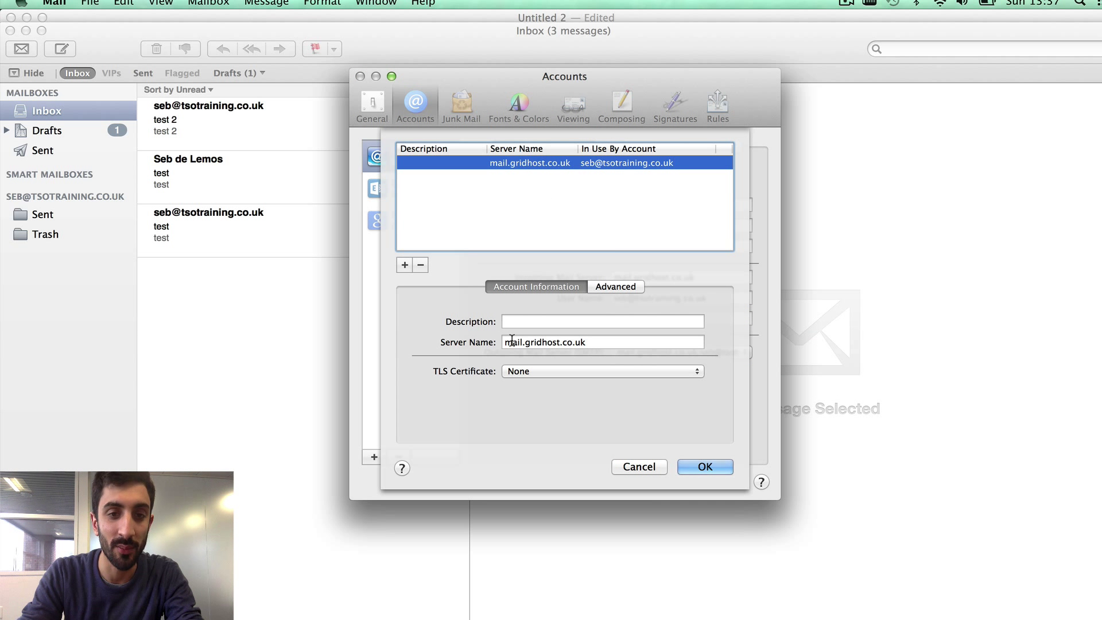
{"action": "left_click", "coordinate": [508, 322]}
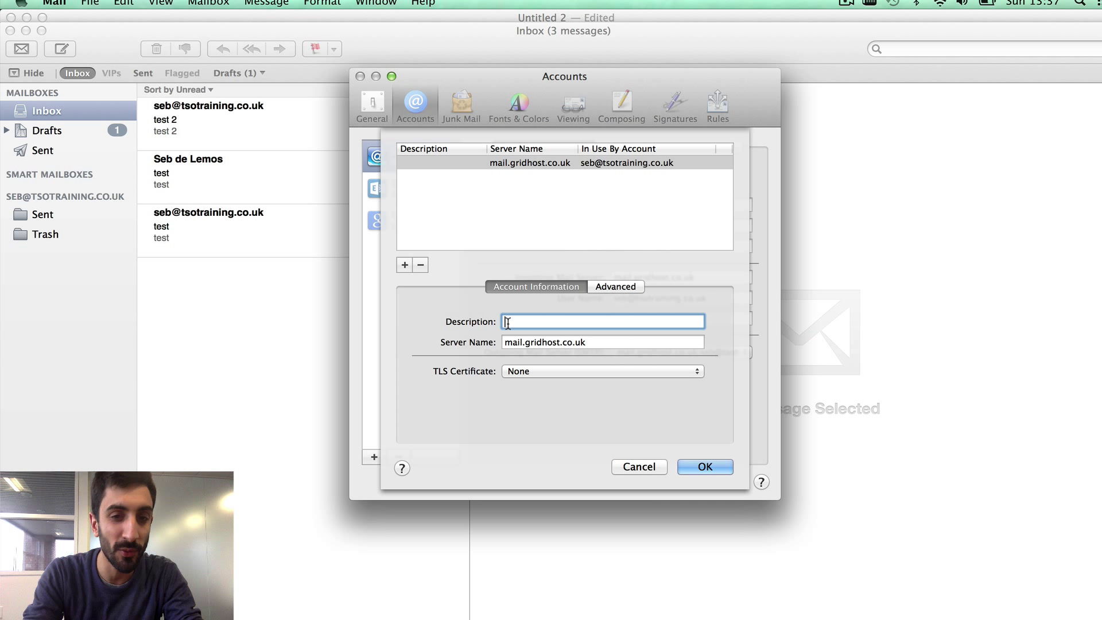
{"action": "type", "text": "Ts"}
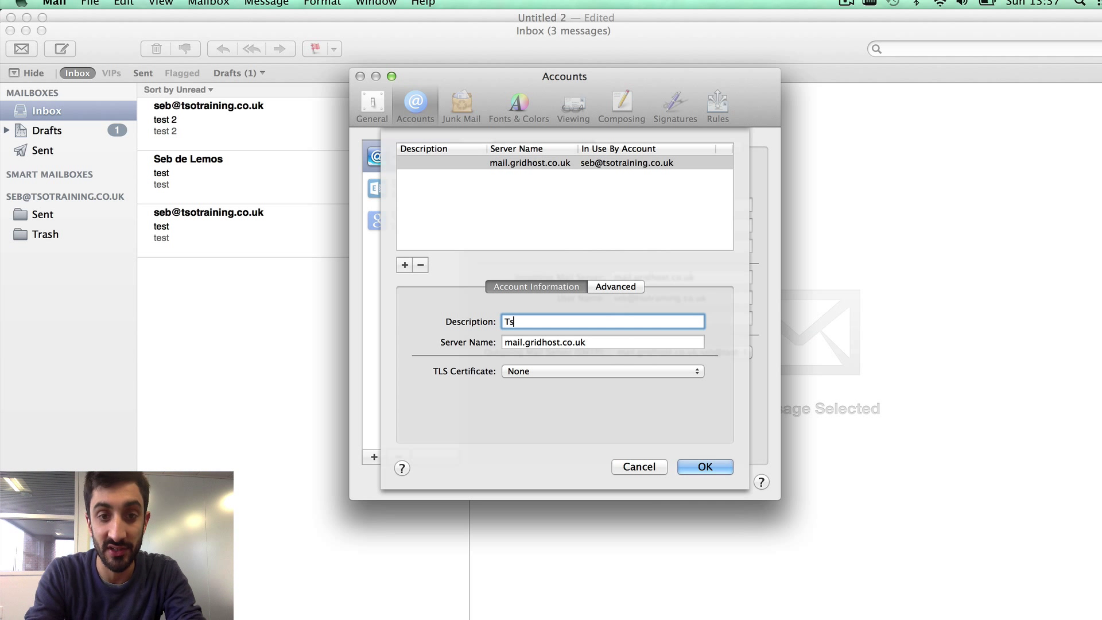
{"action": "type", "text": "o Training"}
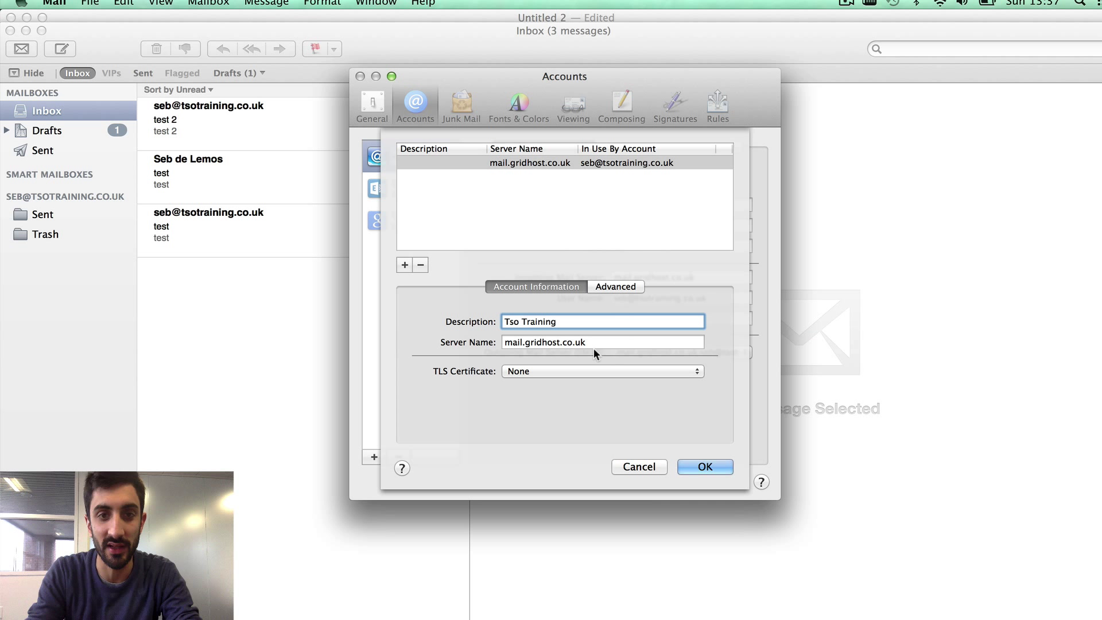
{"action": "left_click", "coordinate": [602, 342]}
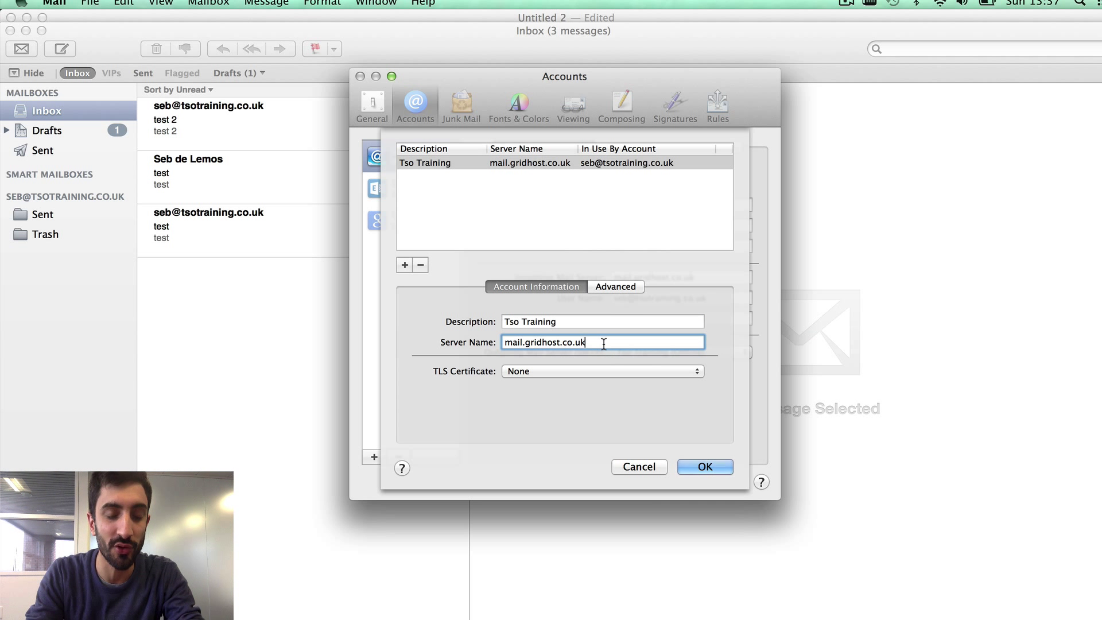
{"action": "left_click", "coordinate": [559, 371]}
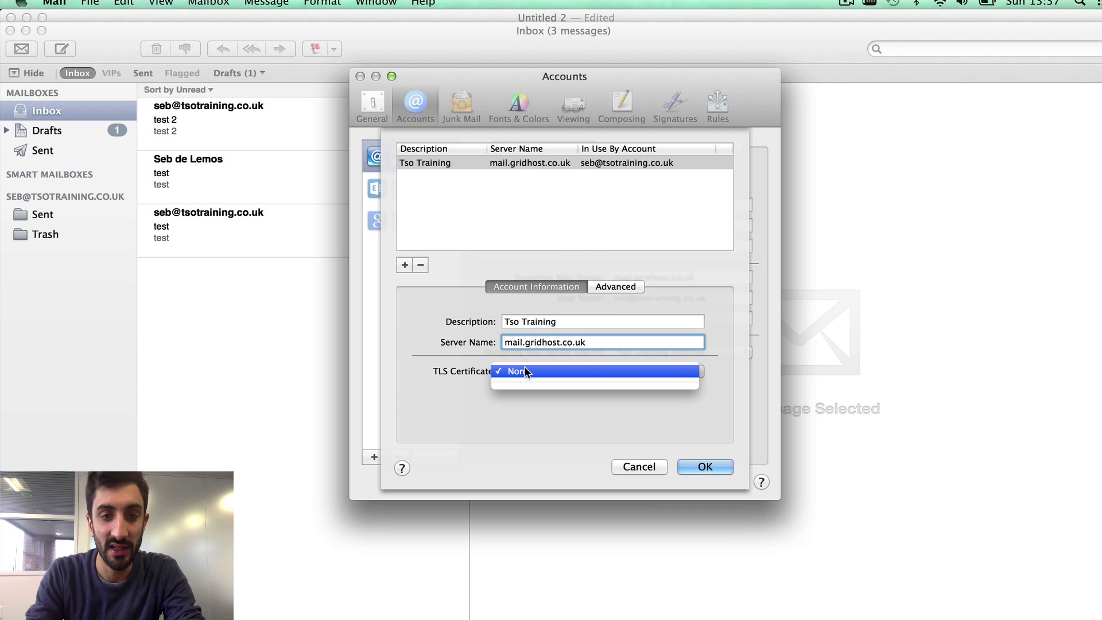
{"action": "left_click", "coordinate": [452, 371]}
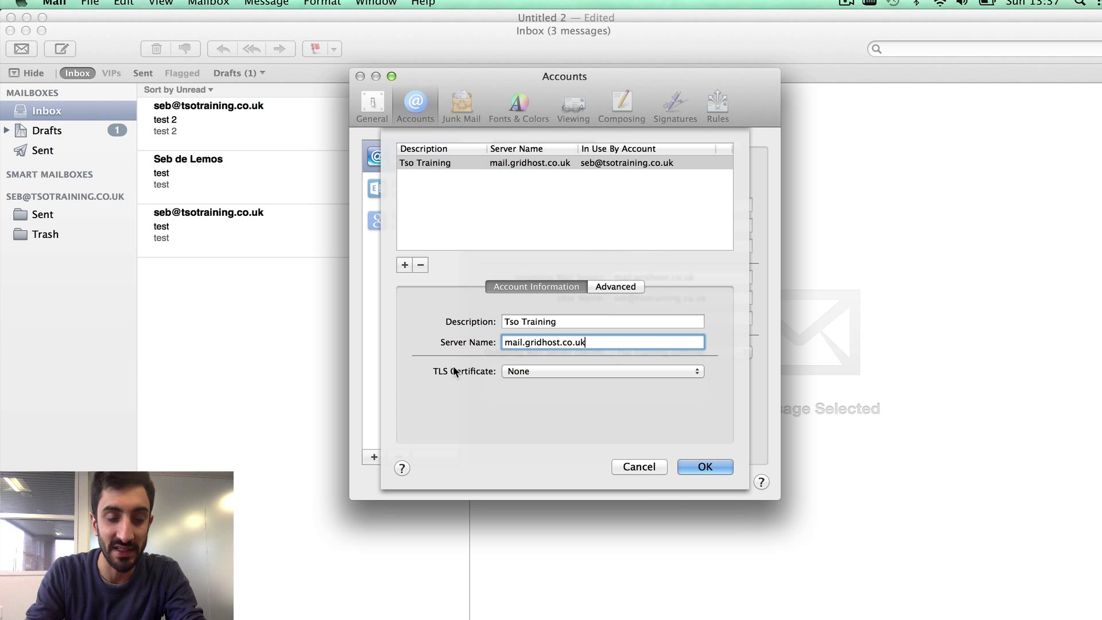
- Set the outgoing server to custom port 465 with SSL
{"action": "left_click", "coordinate": [613, 289]}
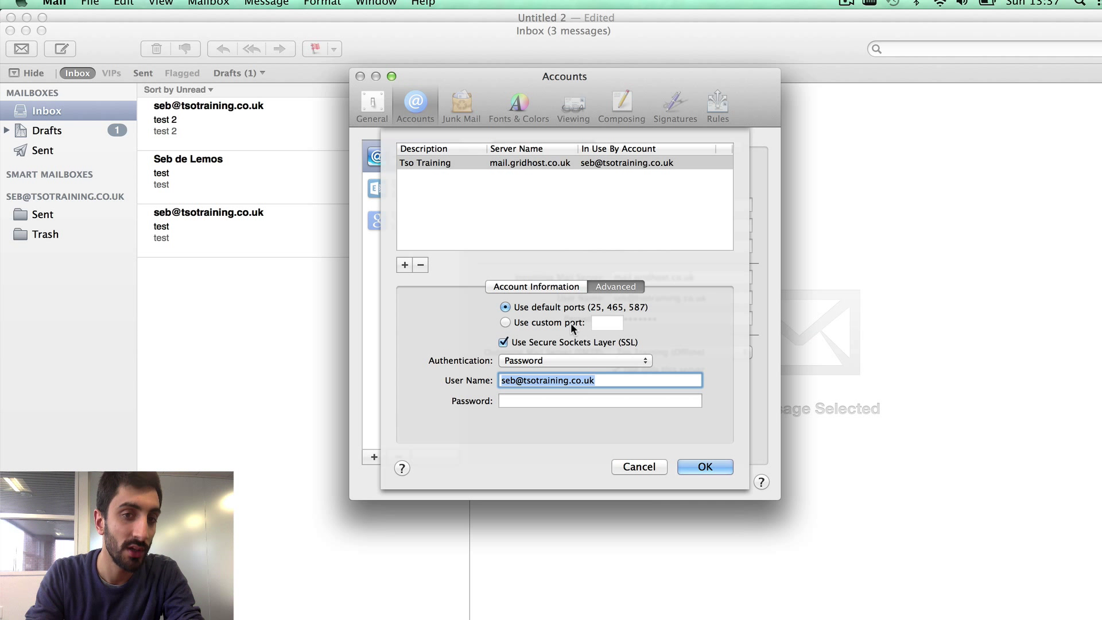
{"action": "left_click", "coordinate": [570, 323]}
{"action": "left_click", "coordinate": [611, 308]}
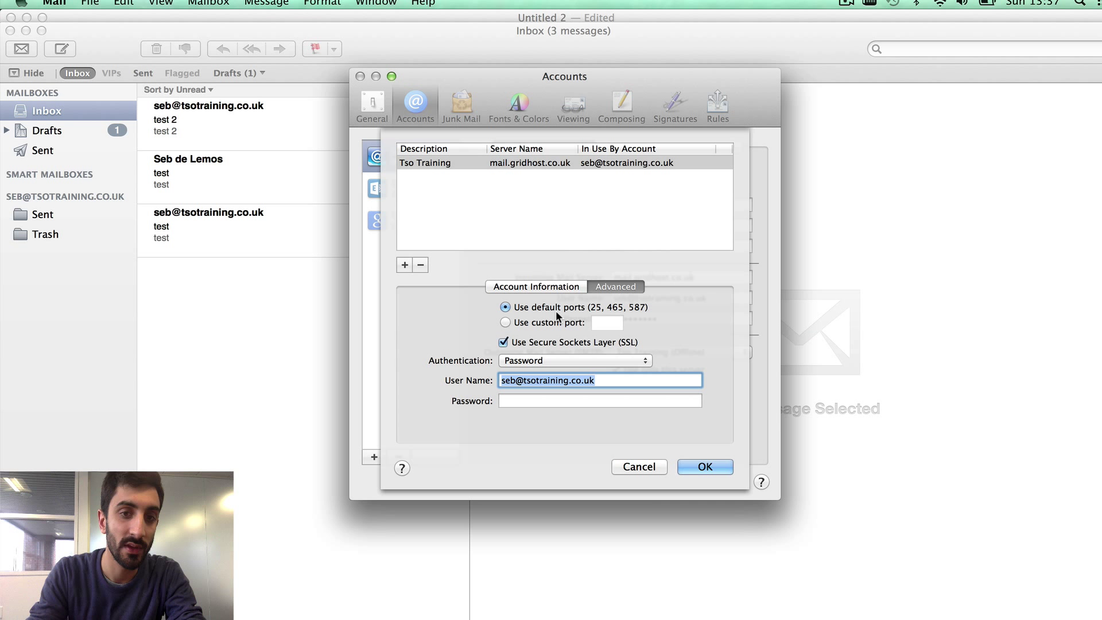
{"action": "left_click", "coordinate": [556, 323]}
{"action": "left_click", "coordinate": [608, 322]}
{"action": "type", "text": "465"}
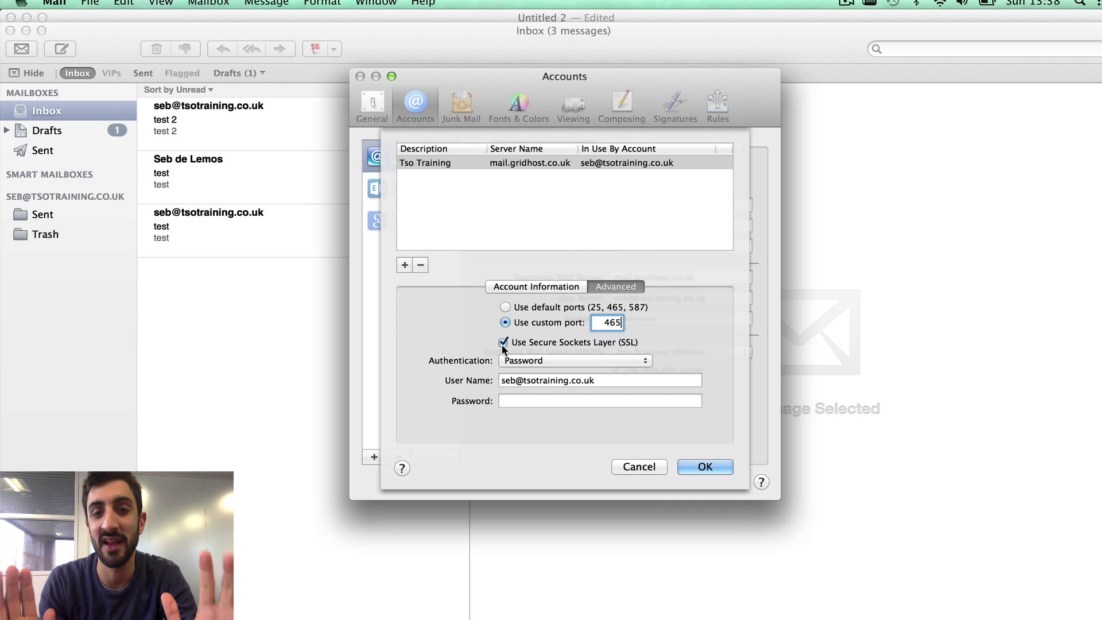
- Keep Password authentication and enter the outgoing server password
{"action": "left_click", "coordinate": [505, 365]}
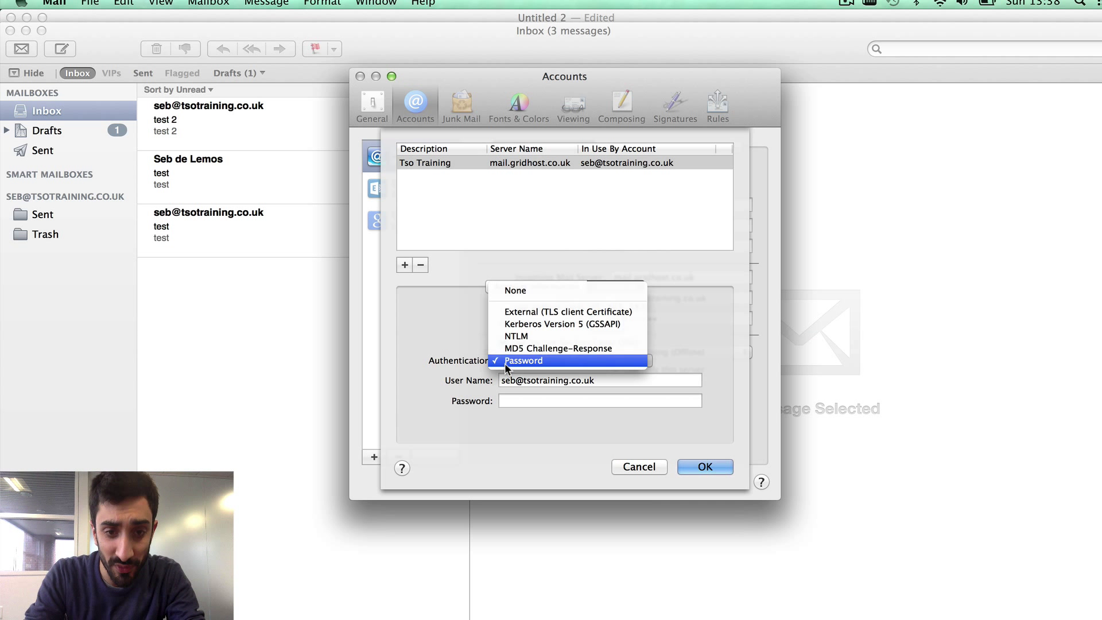
{"action": "left_click", "coordinate": [429, 360]}
{"action": "left_click", "coordinate": [511, 380]}
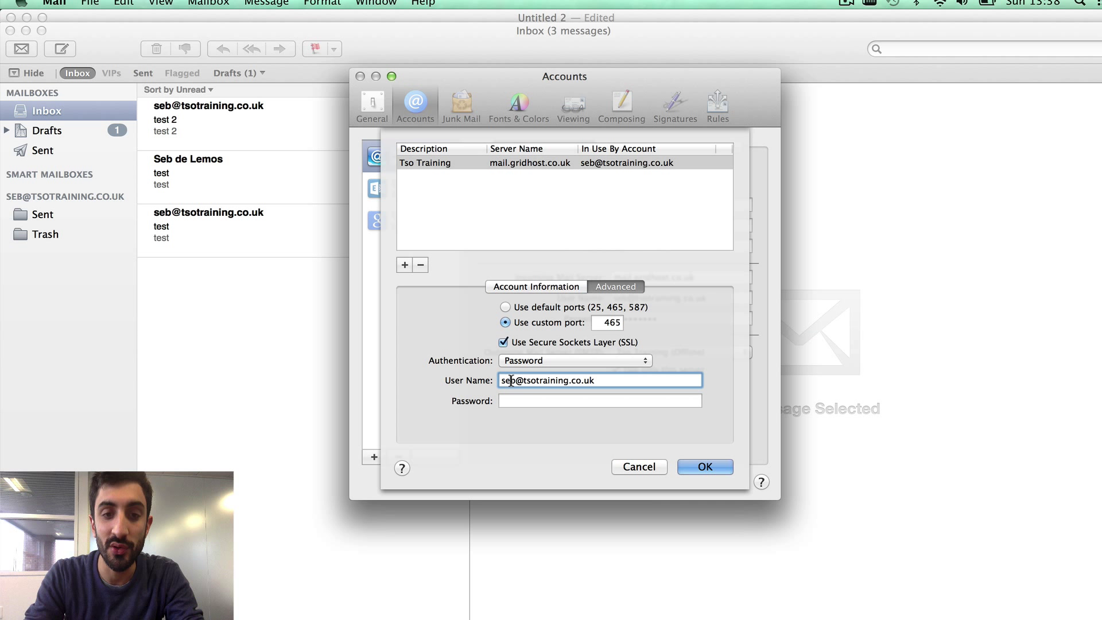
{"action": "left_click", "coordinate": [536, 402]}
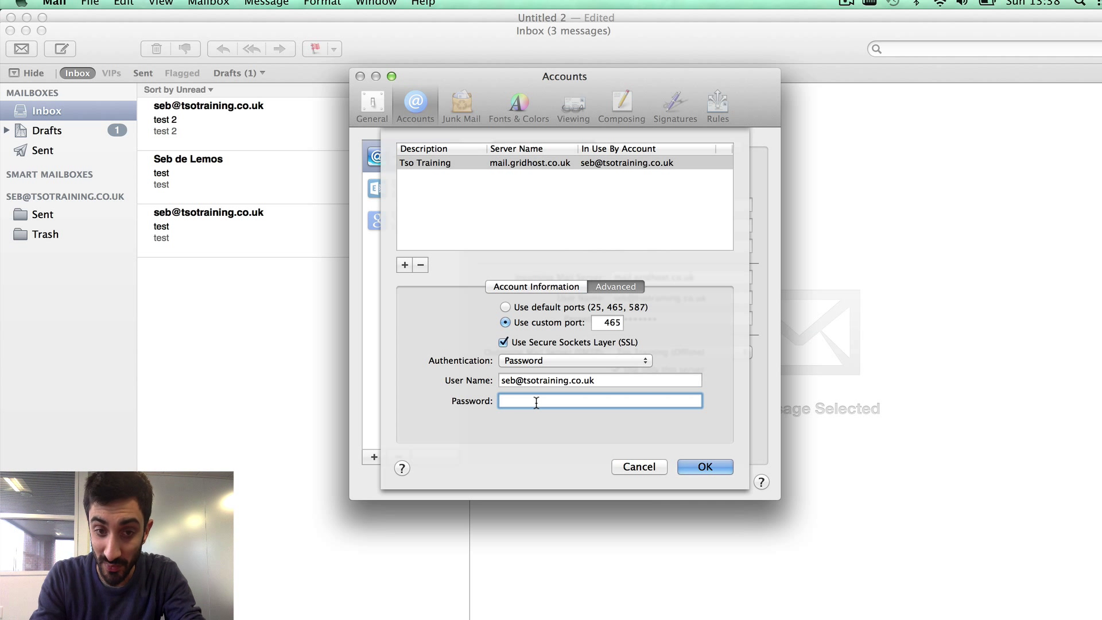
{"action": "type", "text": "•••••••••"}
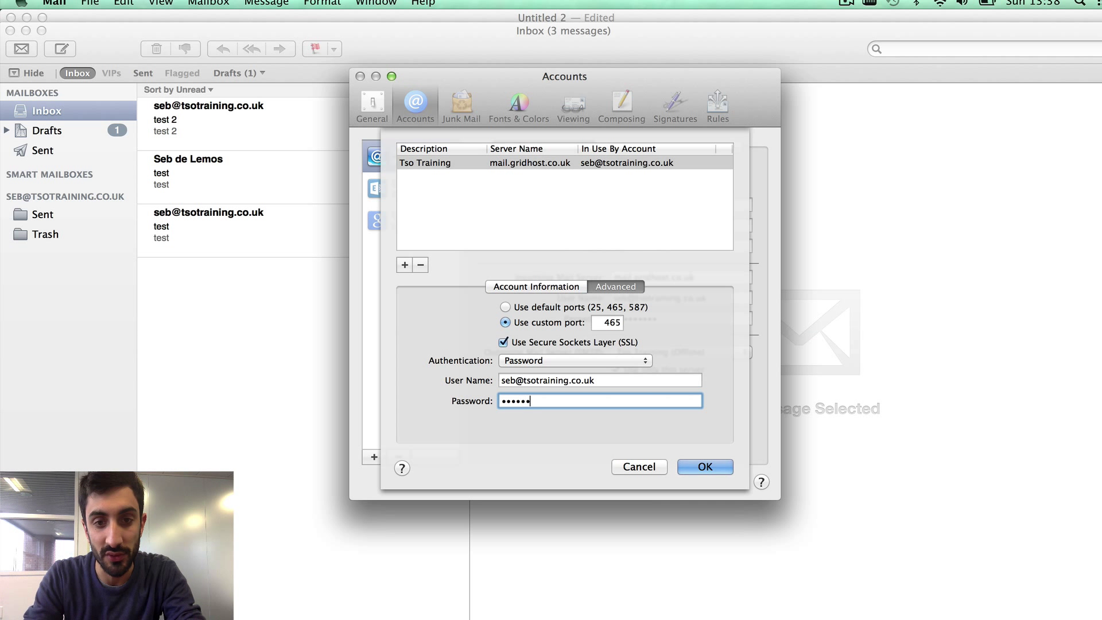
- Save the SMTP settings and show the account's Mailbox Behaviors
{"action": "left_click", "coordinate": [706, 466]}
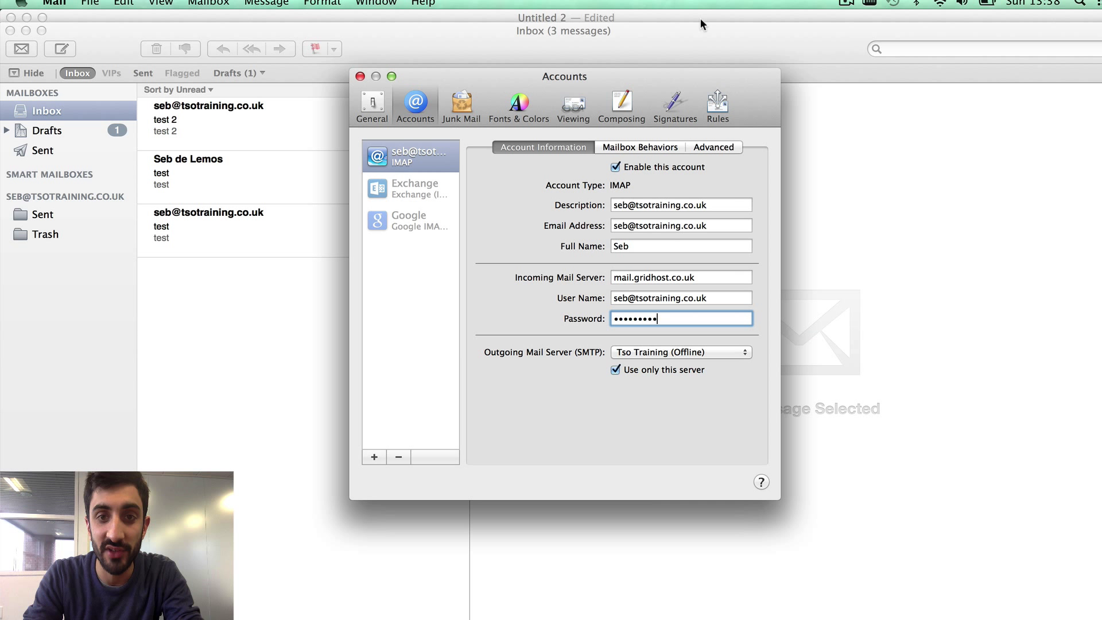
{"action": "left_click", "coordinate": [657, 148]}
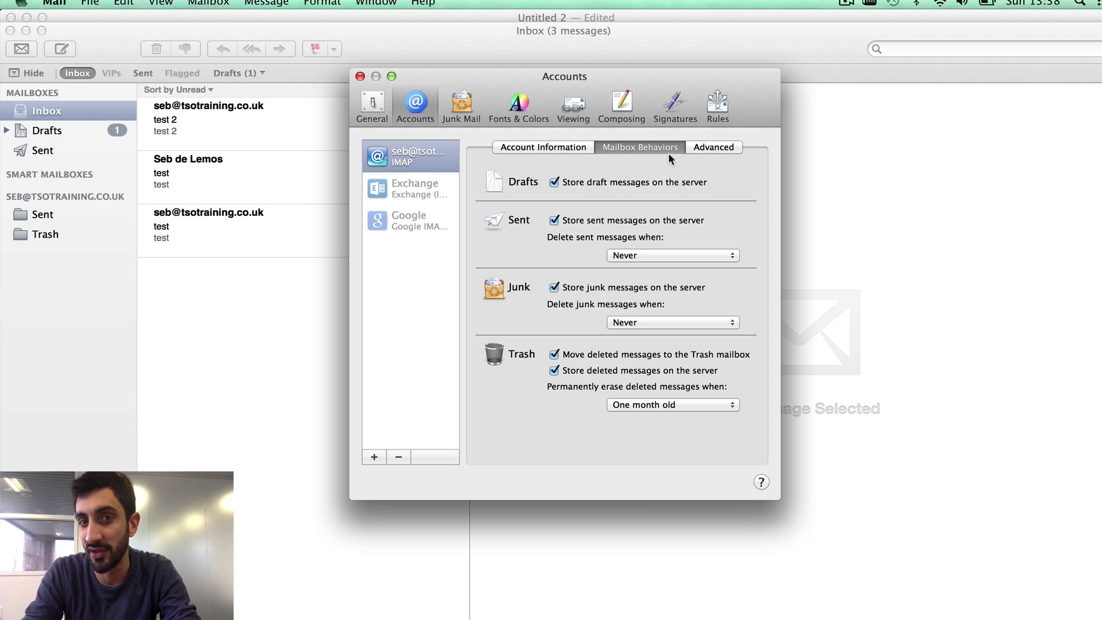
- Change the IMAP port from 143 to 993, then close Accounts and save the changes
{"action": "left_click", "coordinate": [699, 147]}
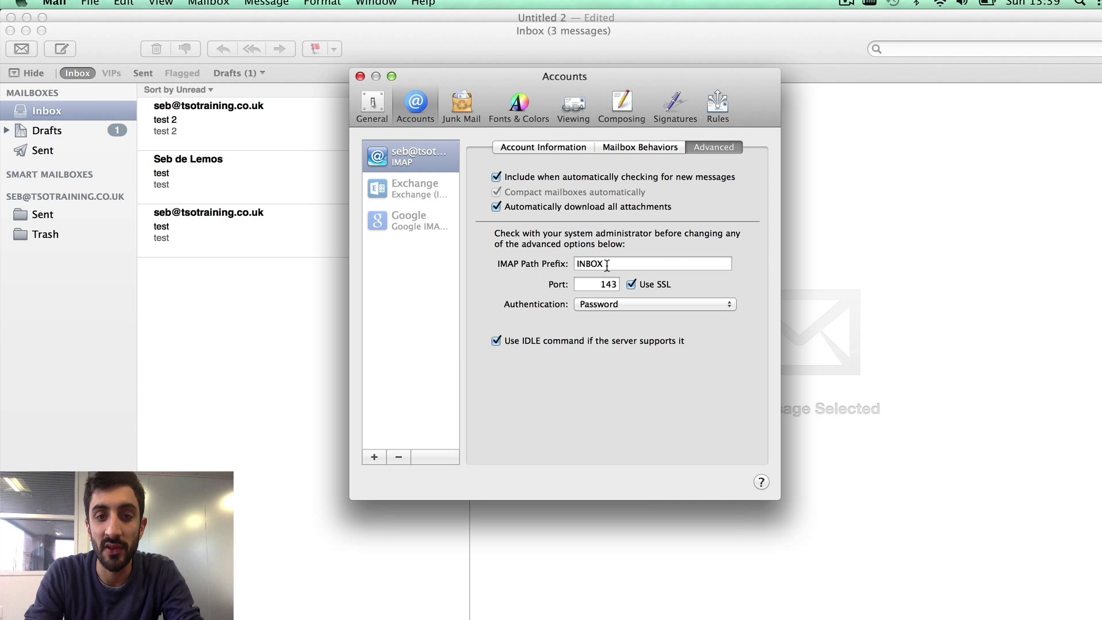
{"action": "double_click", "coordinate": [591, 283]}
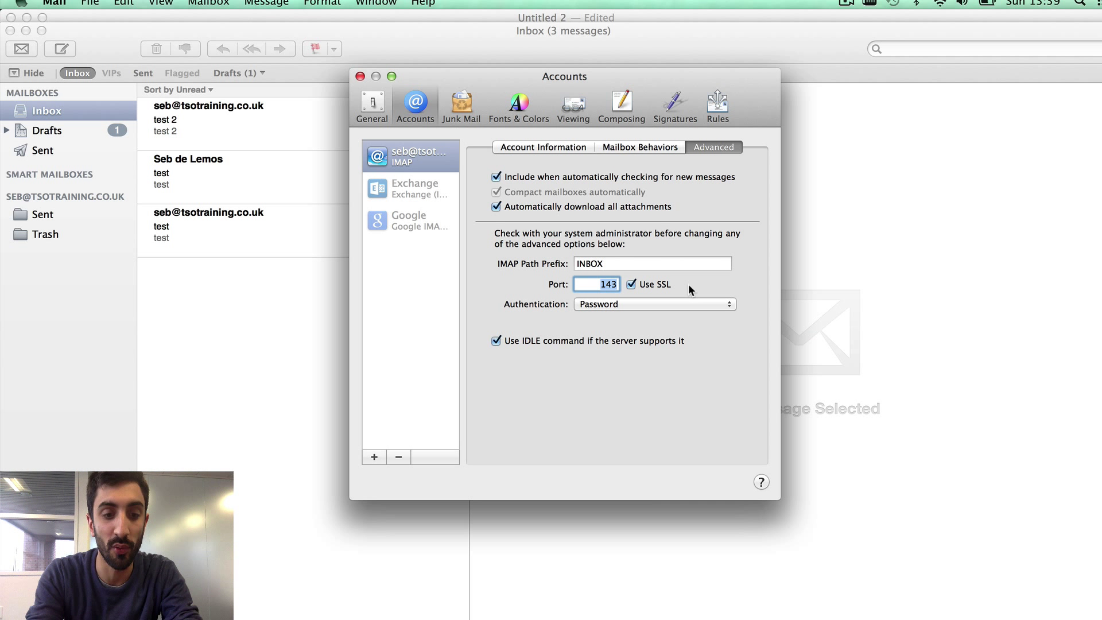
{"action": "type", "text": "993"}
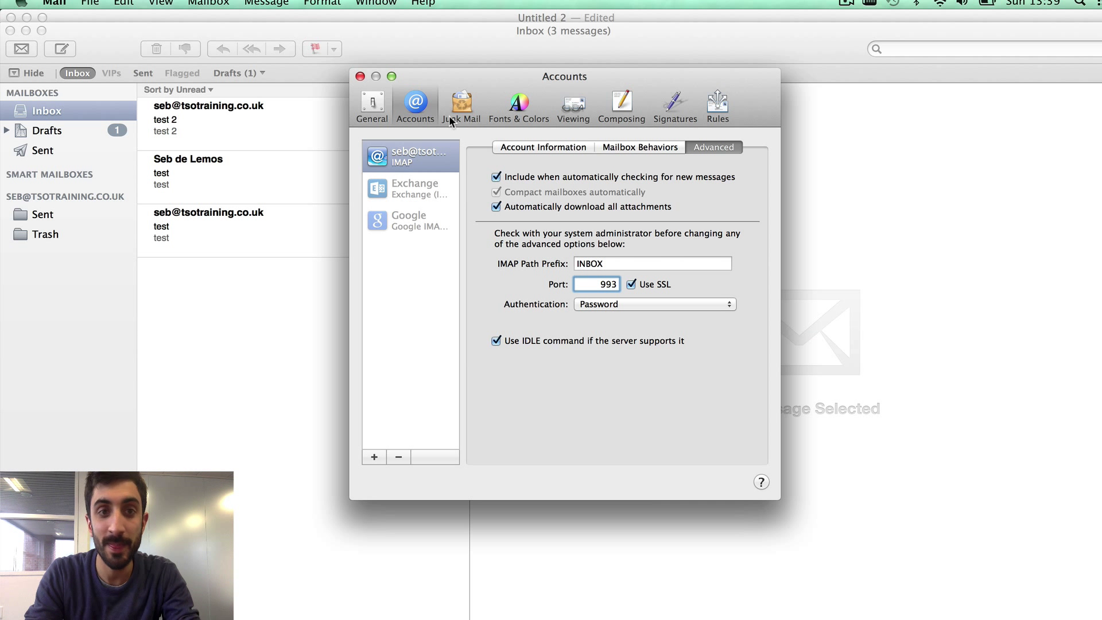
{"action": "left_click", "coordinate": [552, 147]}
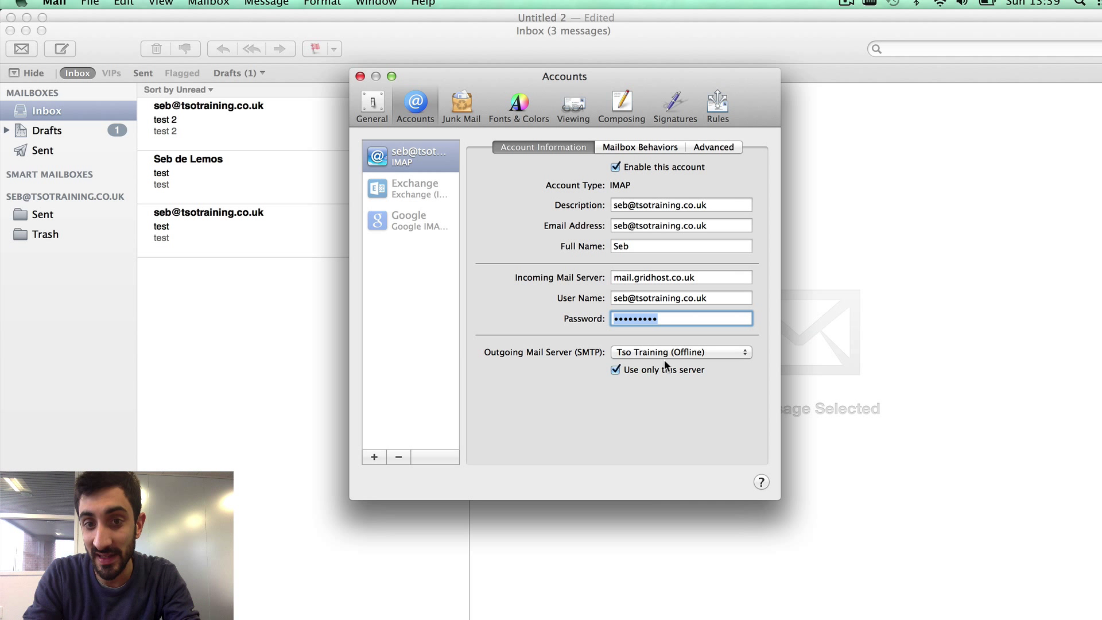
{"action": "left_click", "coordinate": [701, 147]}
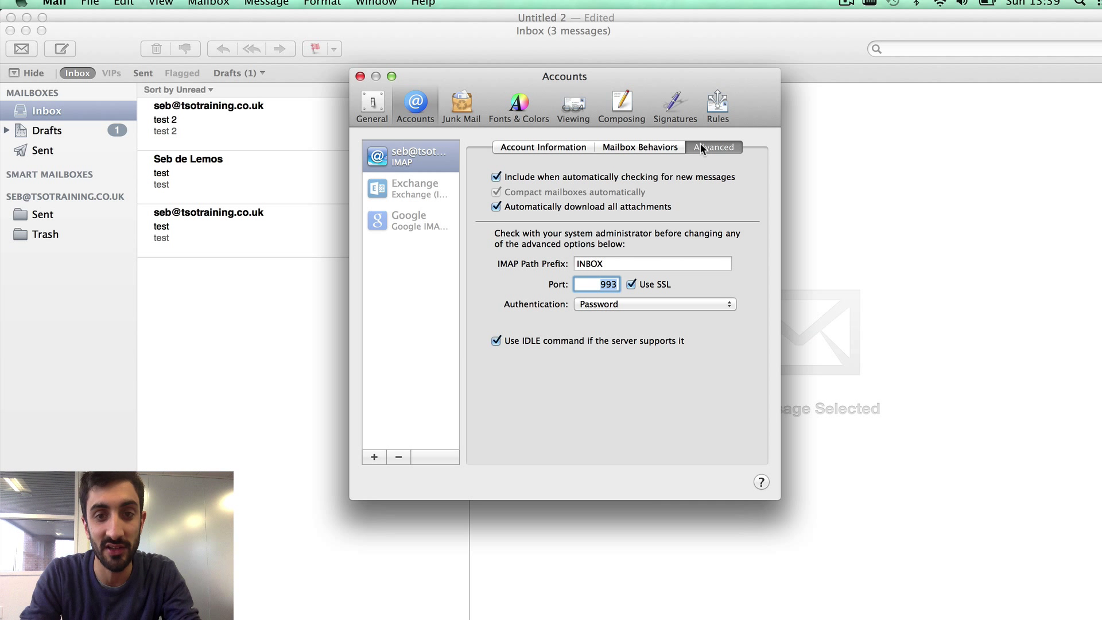
{"action": "left_click", "coordinate": [360, 77]}
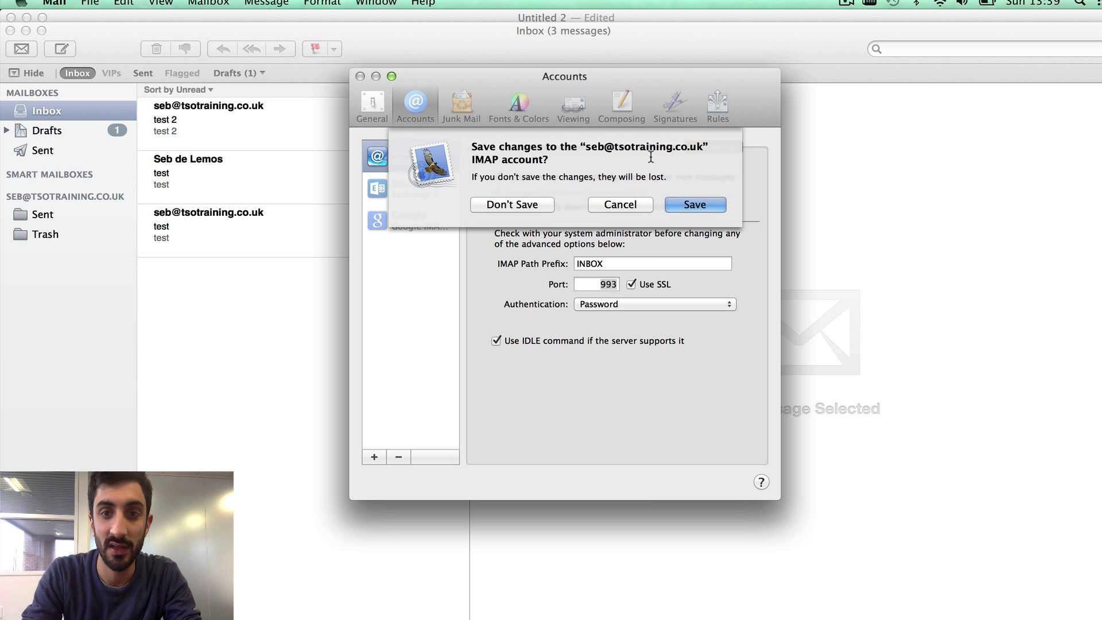
{"action": "left_click", "coordinate": [678, 205]}
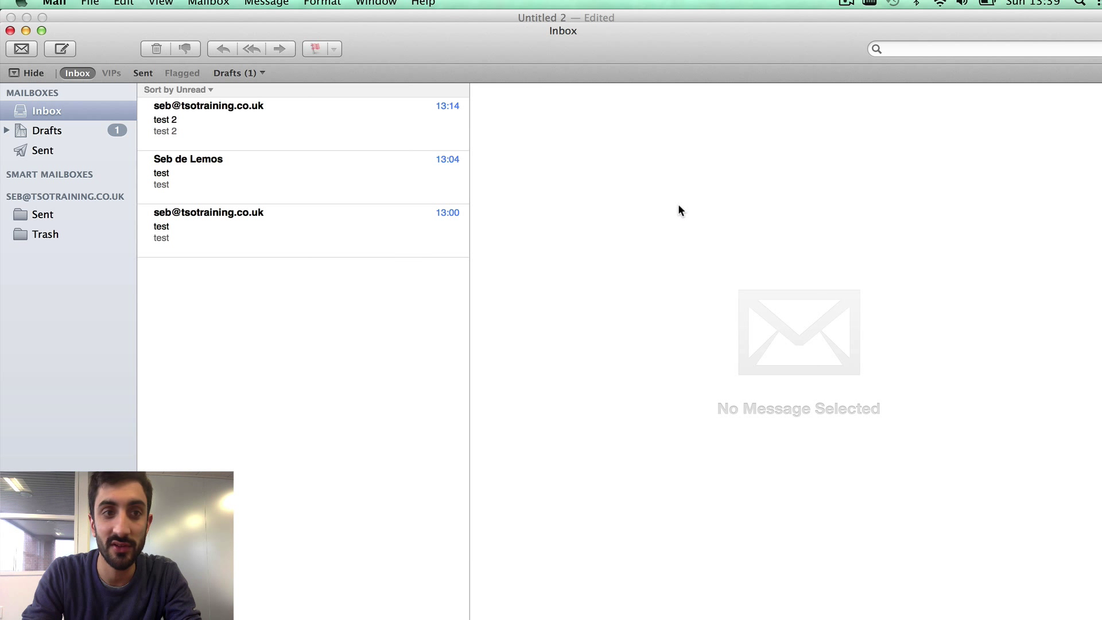
- Compose a message to the account's own address with subject and body 'test'
{"action": "left_click", "coordinate": [60, 49]}
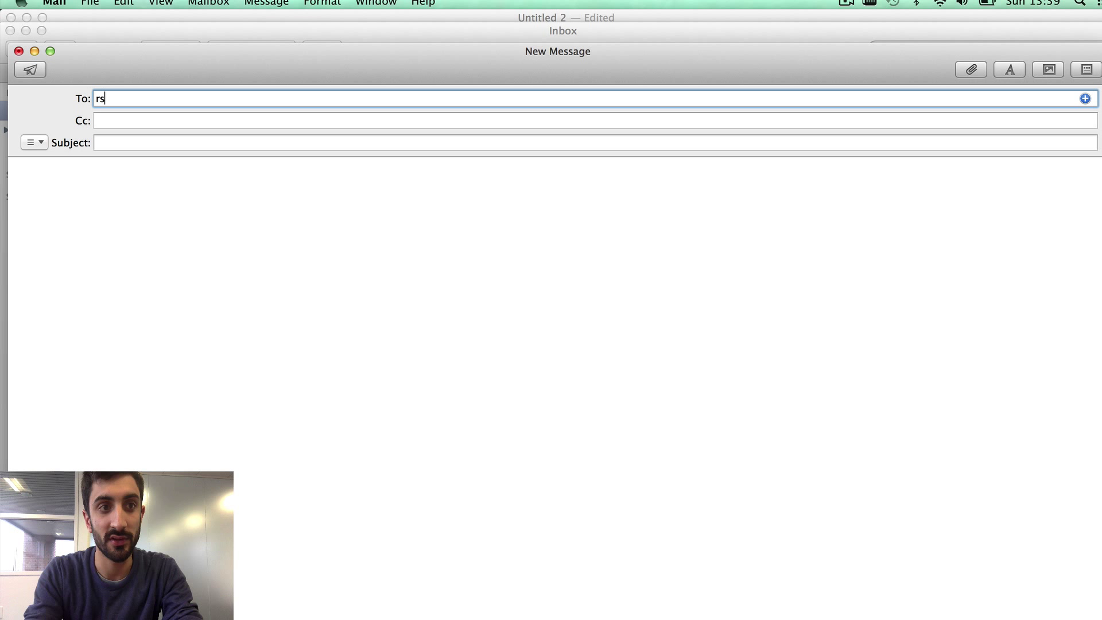
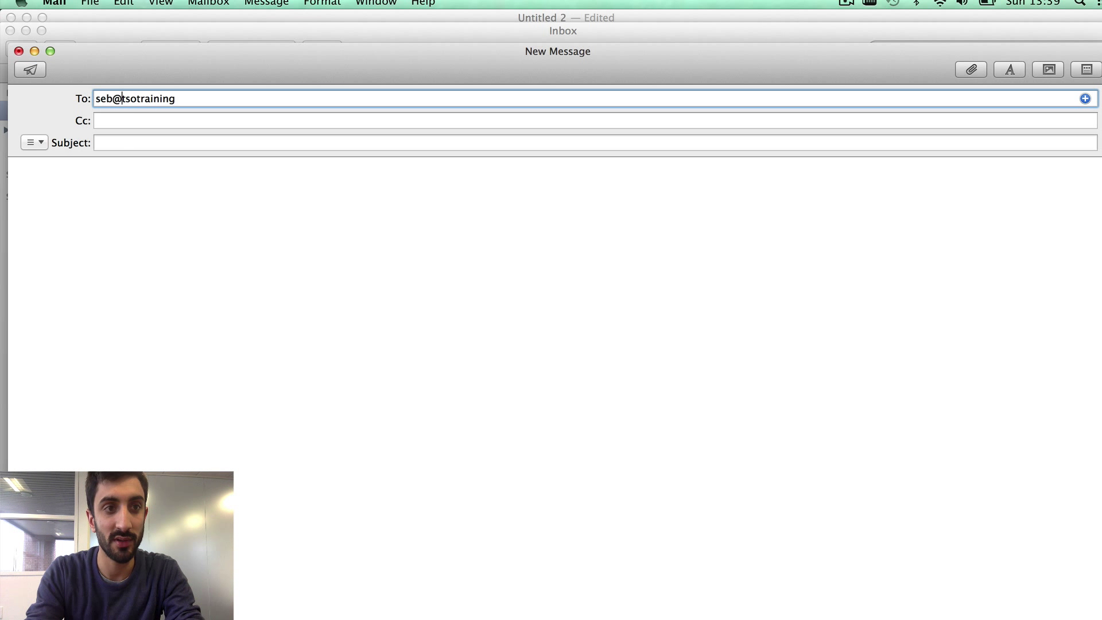
{"action": "left_click", "coordinate": [339, 95]}
{"action": "type", "text": ".co.uk"}
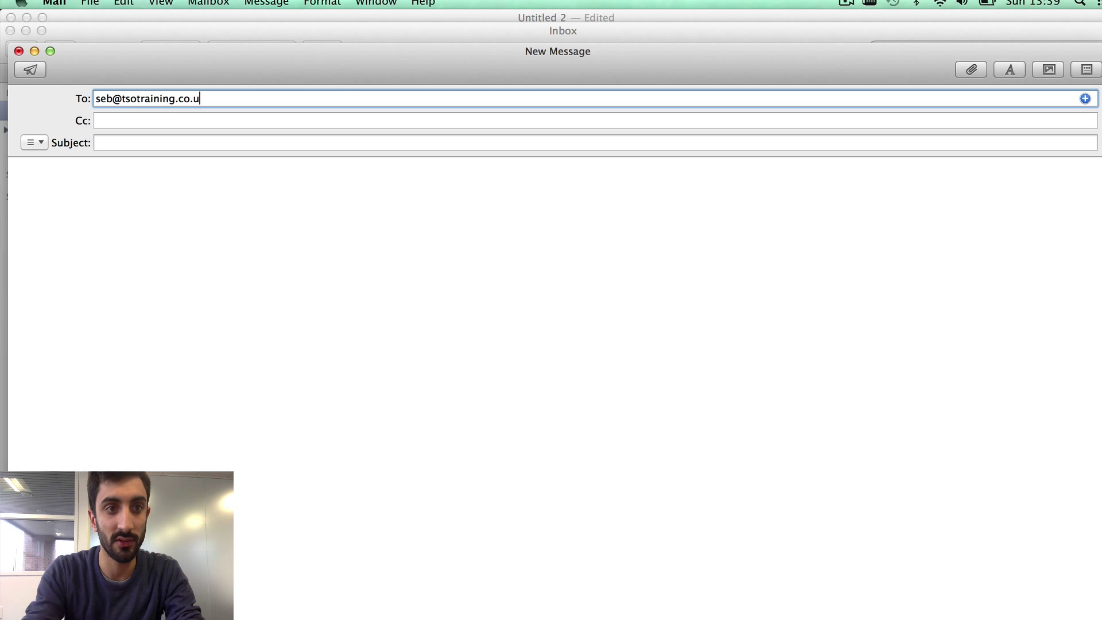
{"action": "key", "text": "Tab"}
{"action": "key", "text": "Tab"}
{"action": "type", "text": "test"}
{"action": "key", "text": "Tab"}
{"action": "type", "text": "test"}
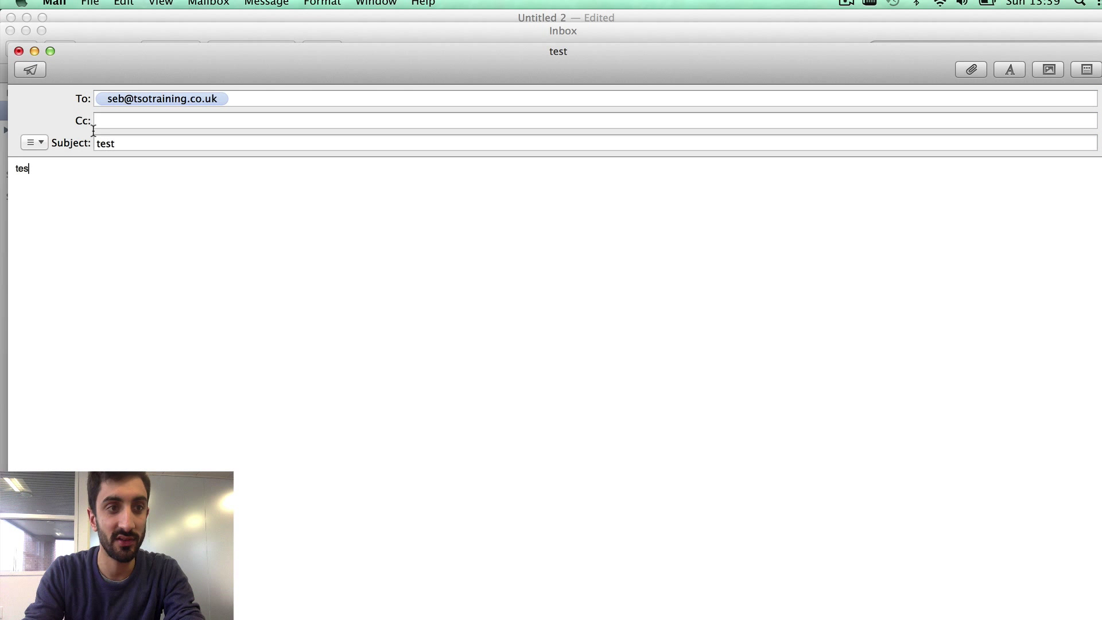
- Send the test email, entering the account password when prompted
{"action": "left_click", "coordinate": [31, 70]}
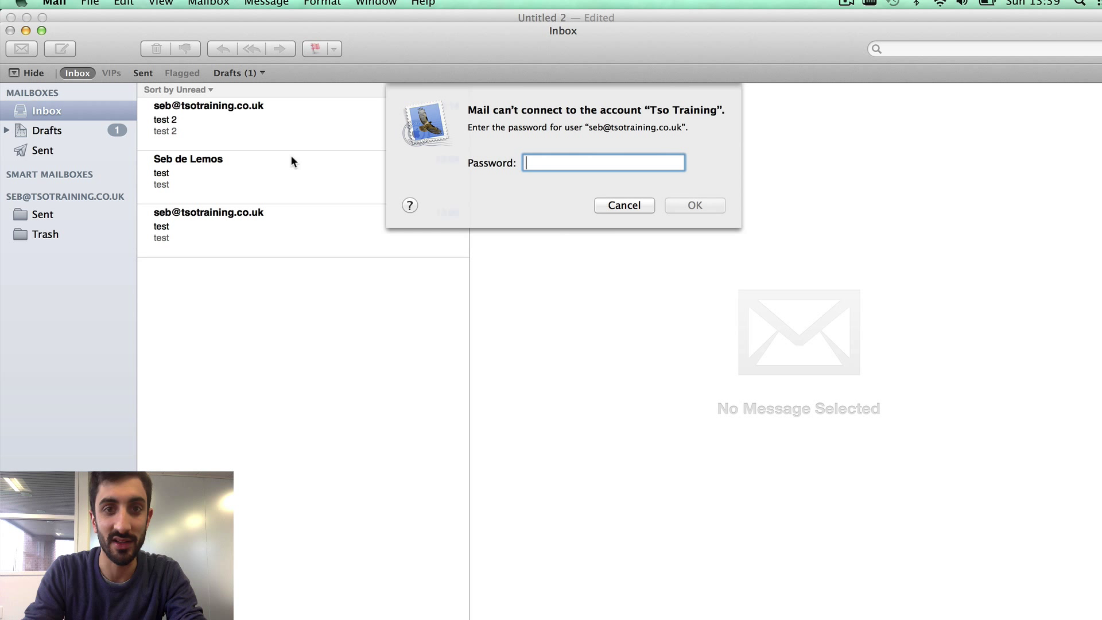
{"action": "type", "text": "••••••"}
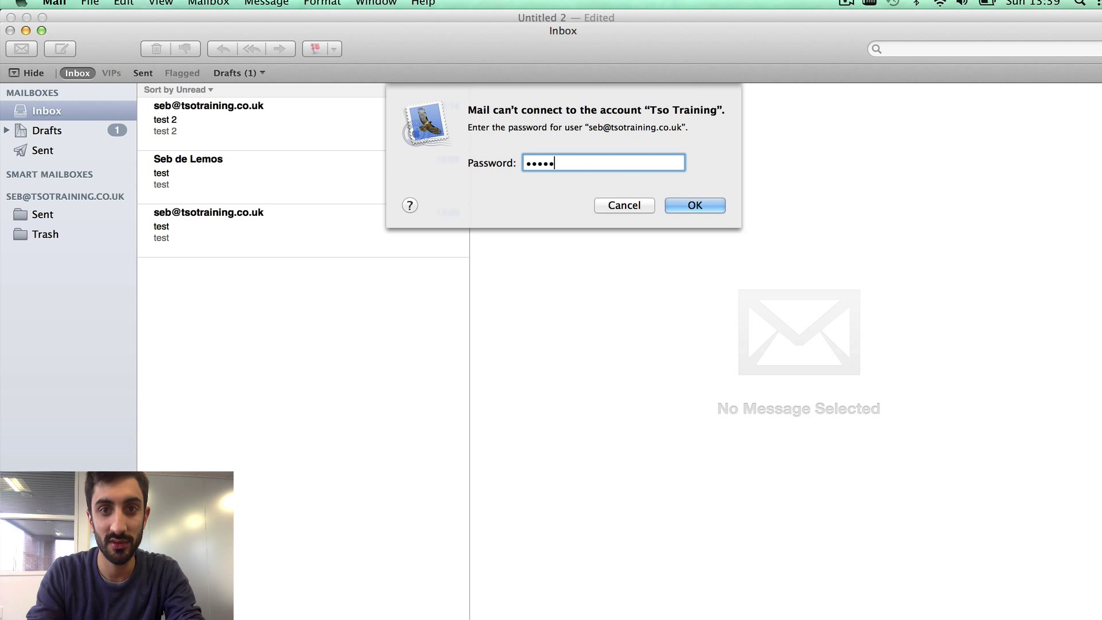
{"action": "type", "text": "•••"}
{"action": "key", "text": "Return"}
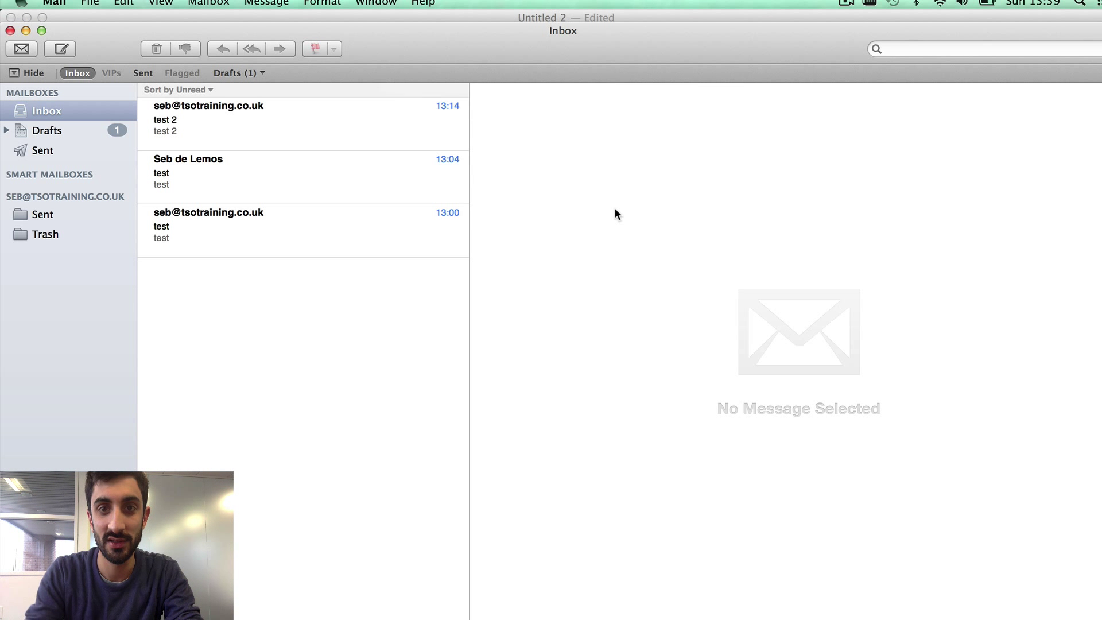
{"action": "type", "text": "••••••"}
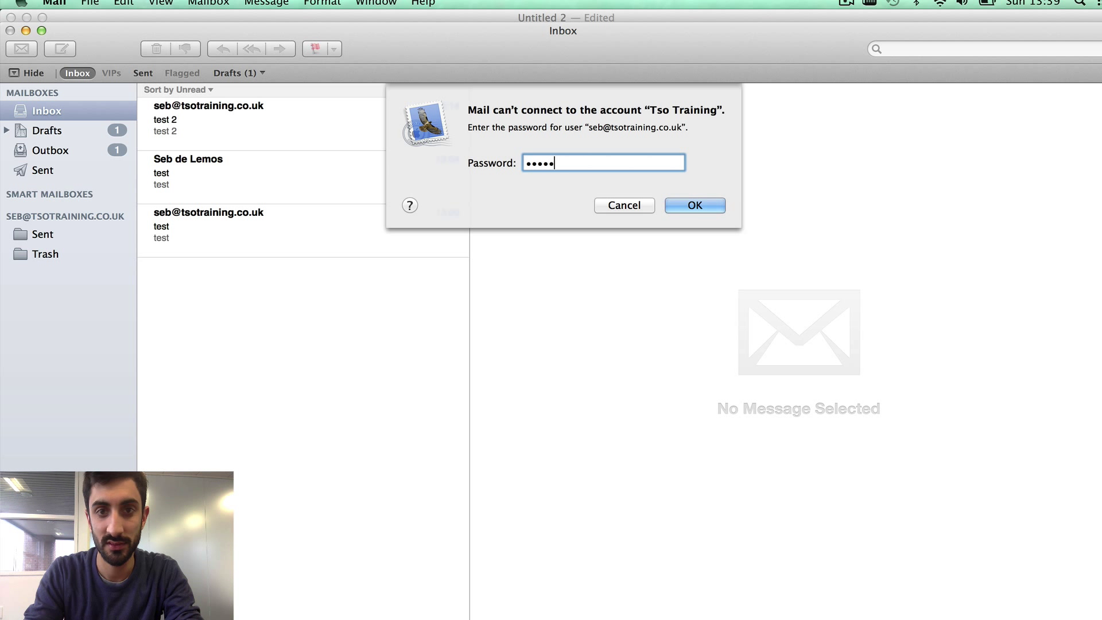
{"action": "type", "text": "•••"}
{"action": "key", "text": "Return"}
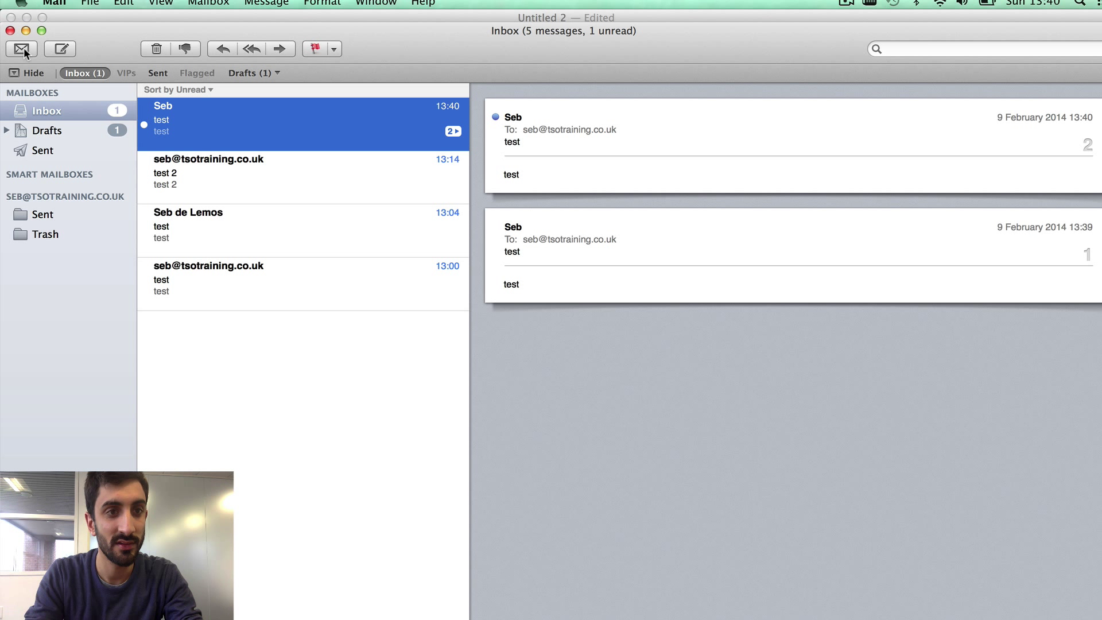
- Check the new unread 13:40 test message grouped in the inbox thread
{"action": "mouse_move", "coordinate": [519, 122]}
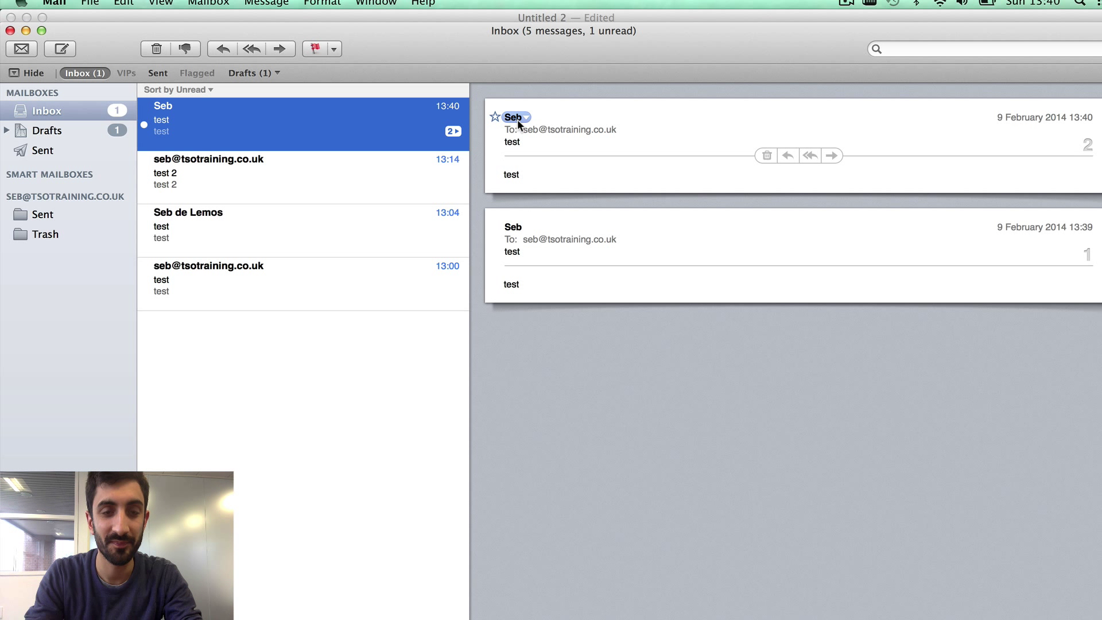